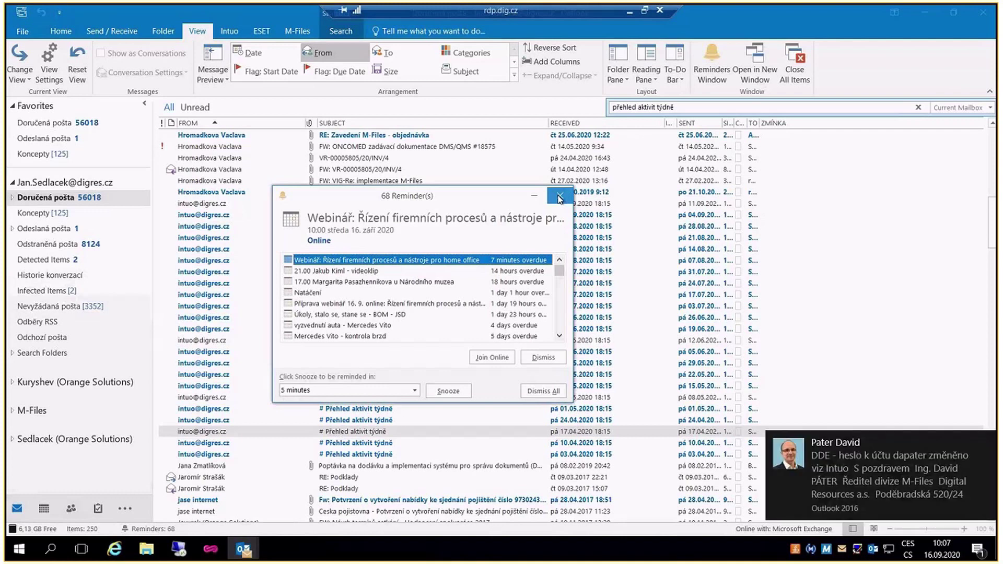
# Dismiss the reminders and open the 17.04.2020 weekly activity report email
pyautogui.click(559, 197)
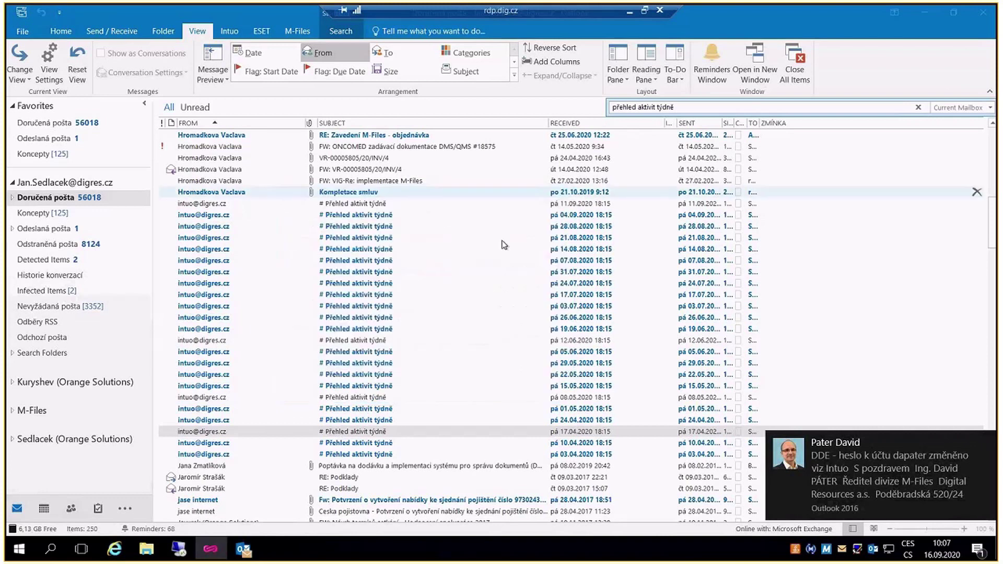
pyautogui.doubleClick(236, 431)
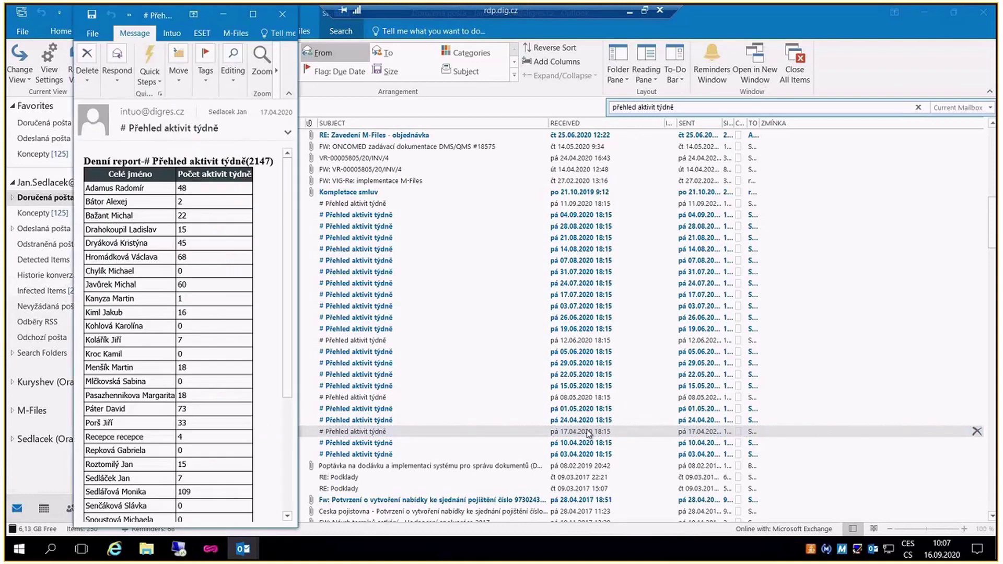
pyautogui.scroll(-2, 285, 277)
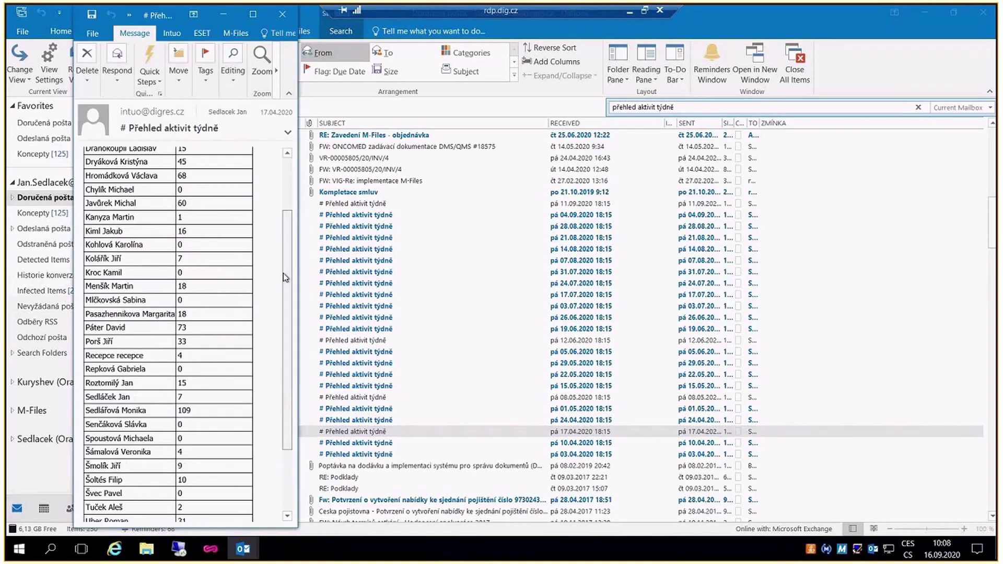
pyautogui.moveTo(285, 277); pyautogui.dragTo(286, 350)
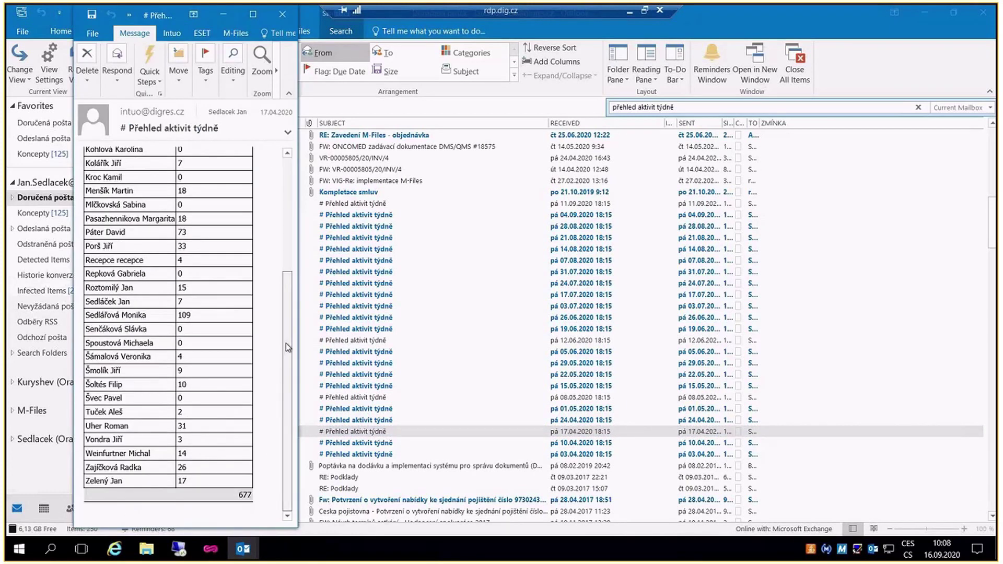
pyautogui.moveTo(286, 337)
pyautogui.mouseDown()
pyautogui.moveTo(287, 185)
pyautogui.moveTo(277, 342)
pyautogui.mouseUp()
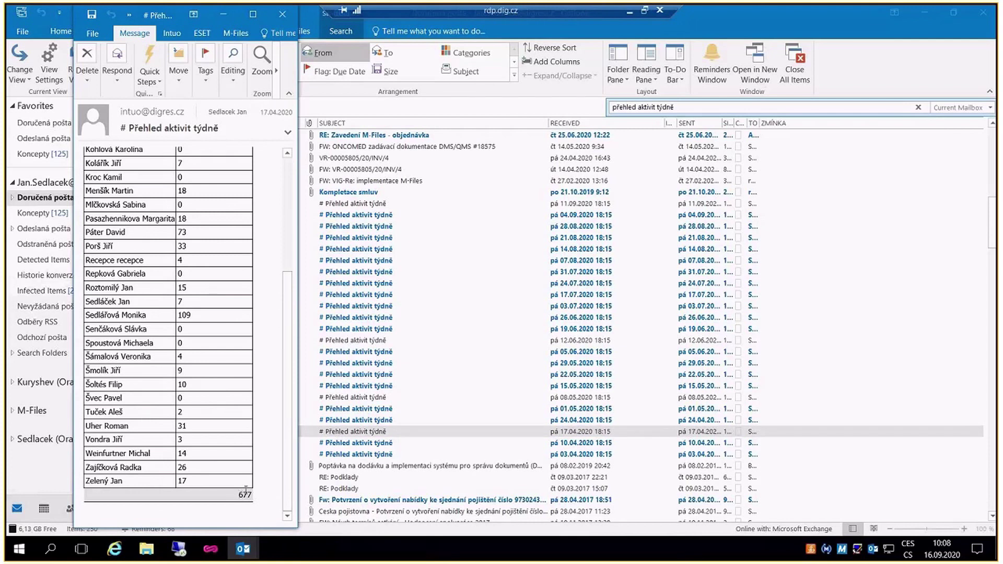
# Highlight several people's rows in the report's activity table, then close the message
pyautogui.moveTo(198, 450); pyautogui.dragTo(138, 455)
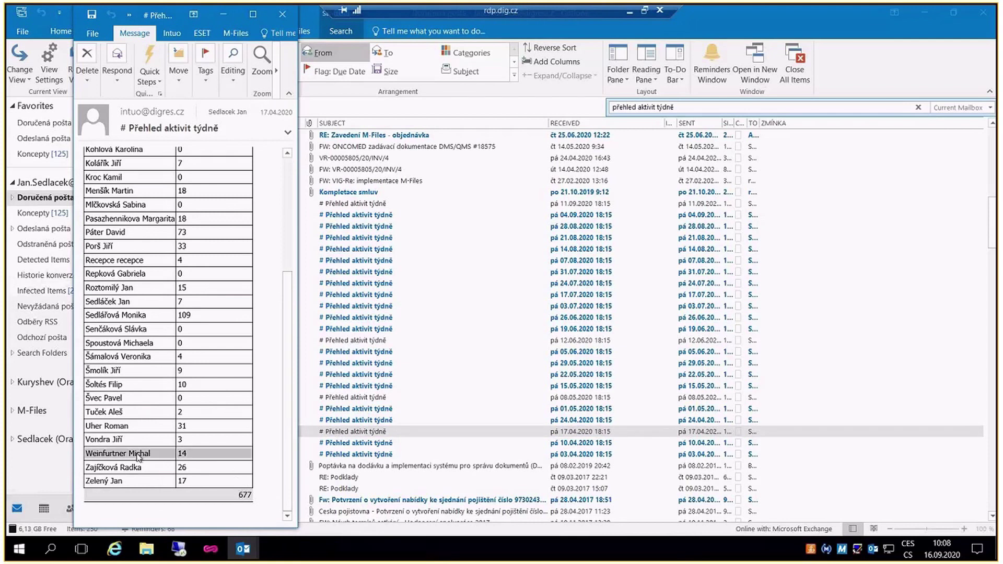
pyautogui.scroll(1, 185, 342)
pyautogui.scroll(4, 190, 324)
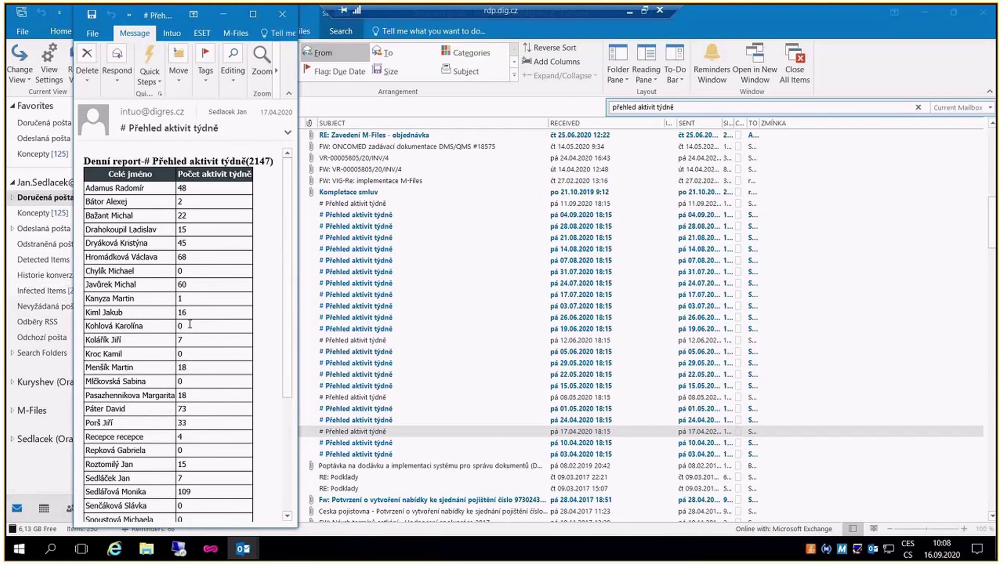
pyautogui.click(190, 284)
pyautogui.moveTo(194, 256); pyautogui.dragTo(119, 247)
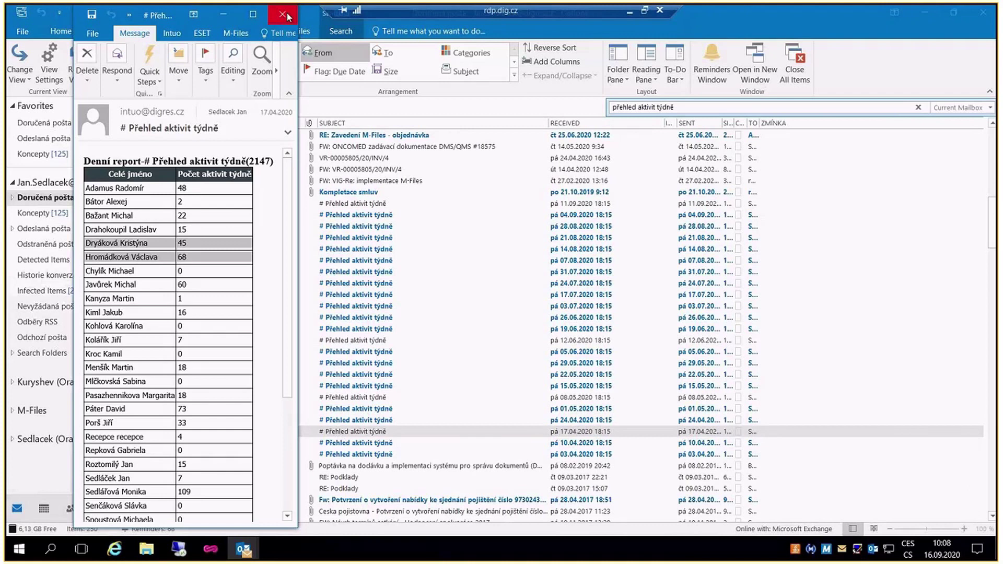
pyautogui.click(280, 7)
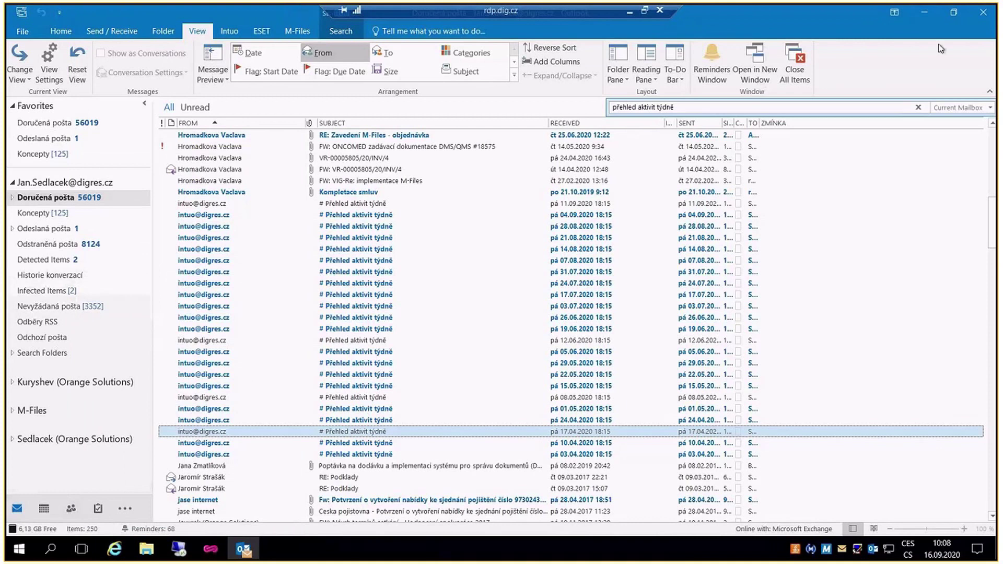
# Minimise Outlook and bring up Intuo CRM's Organizace list showing Digital Resources a.s
pyautogui.click(931, 13)
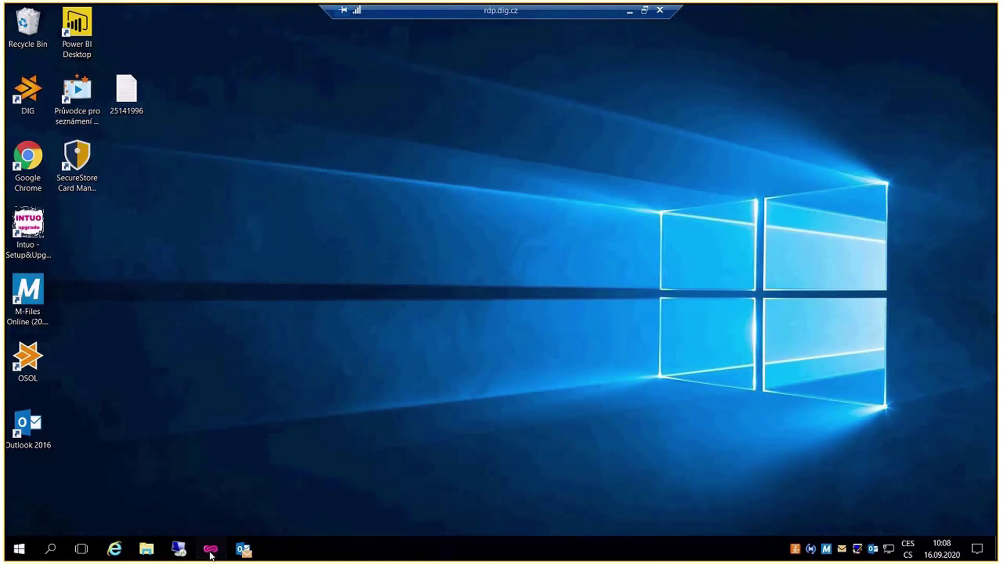
pyautogui.click(211, 553)
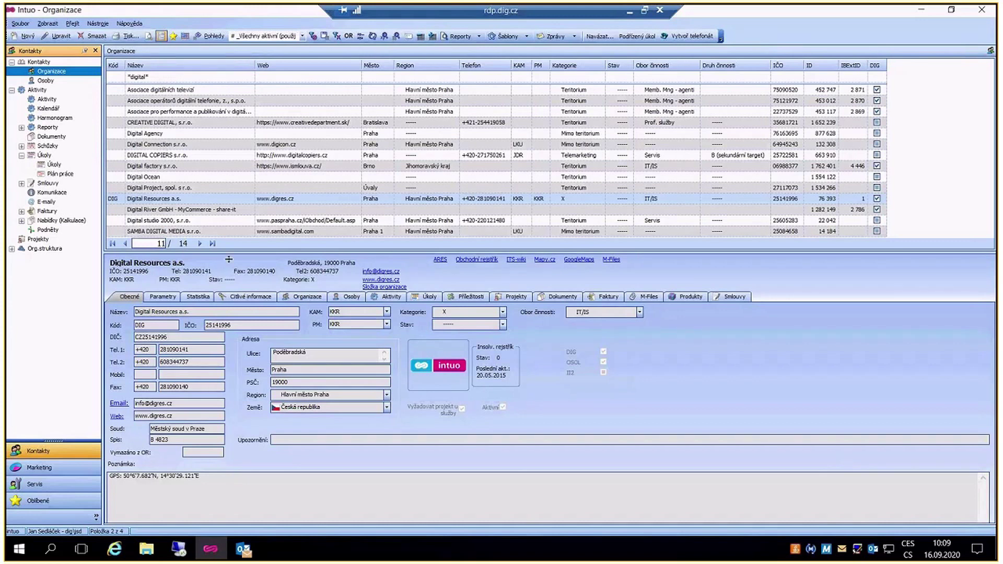
pyautogui.click(24, 35)
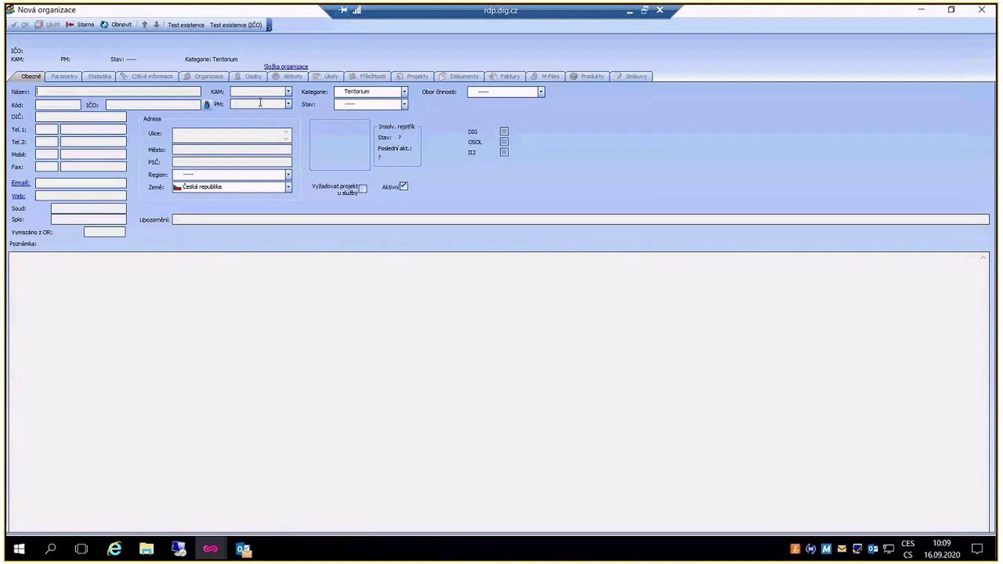
pyautogui.click(178, 104)
pyautogui.write('25141996')
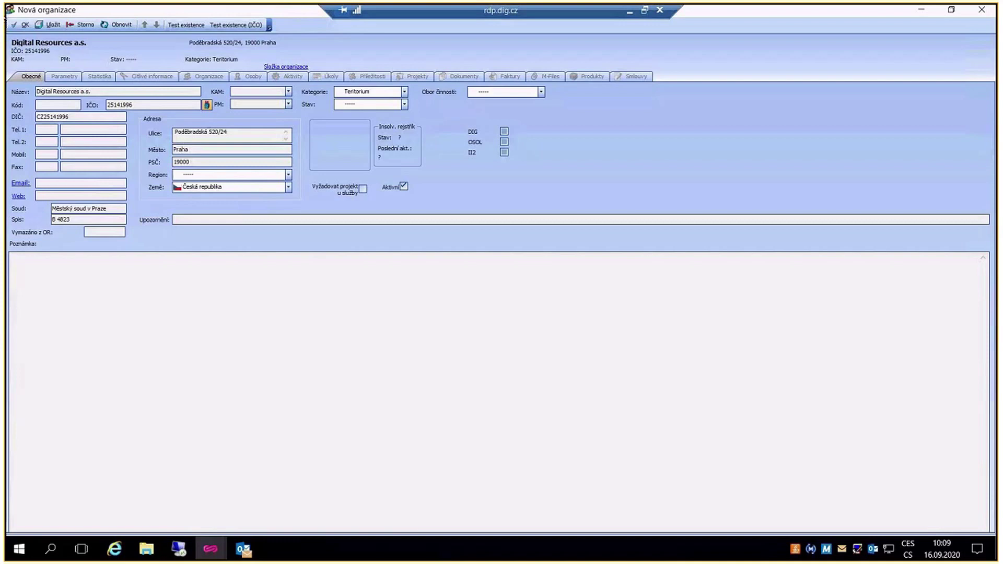
pyautogui.click(52, 26)
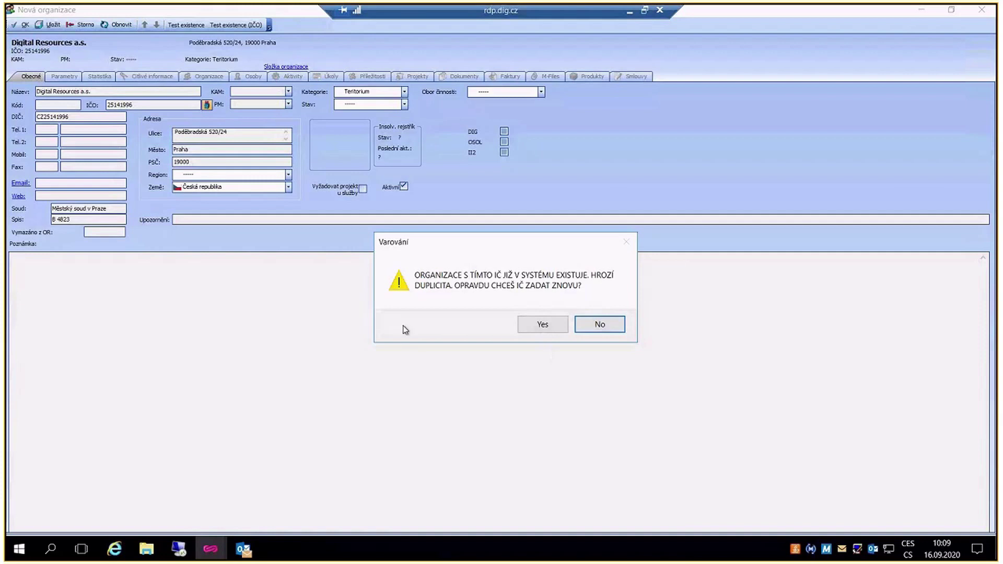
pyautogui.click(599, 325)
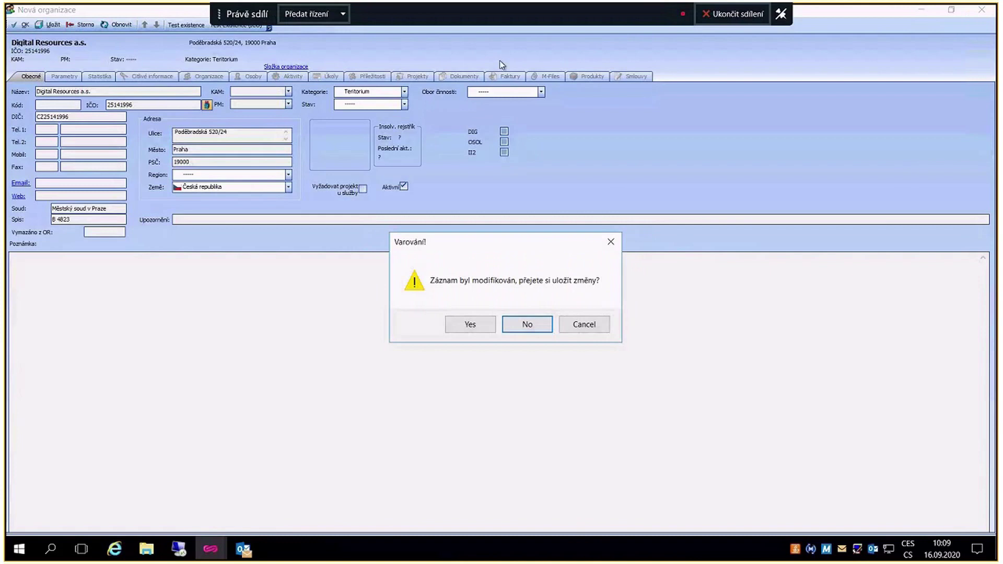
pyautogui.click(528, 324)
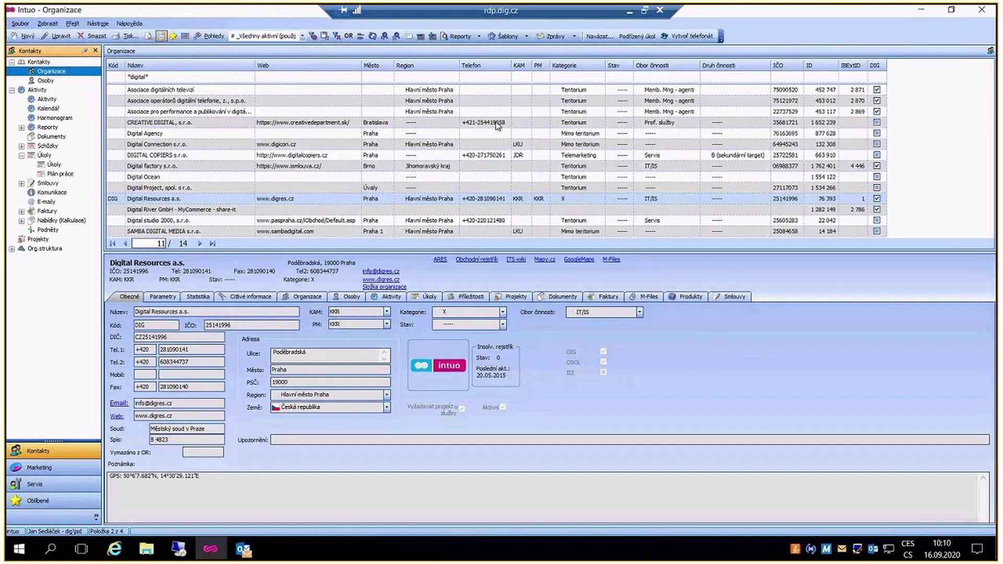
# Show Digital Resources a.s.'s linked people, then open the favourite view 'Projekty - ukázka Ai Plus INOVACE IS'
pyautogui.click(351, 297)
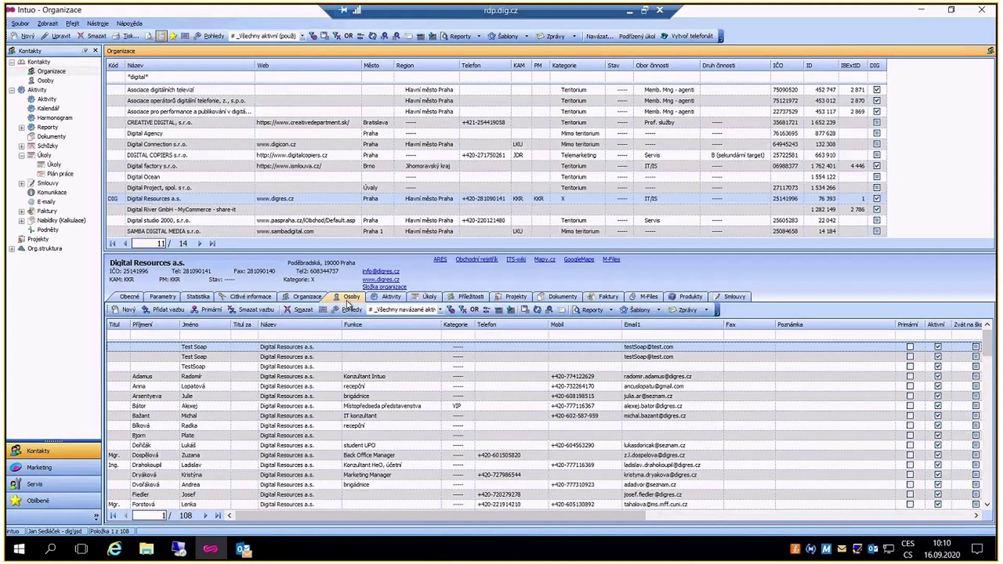
pyautogui.click(55, 500)
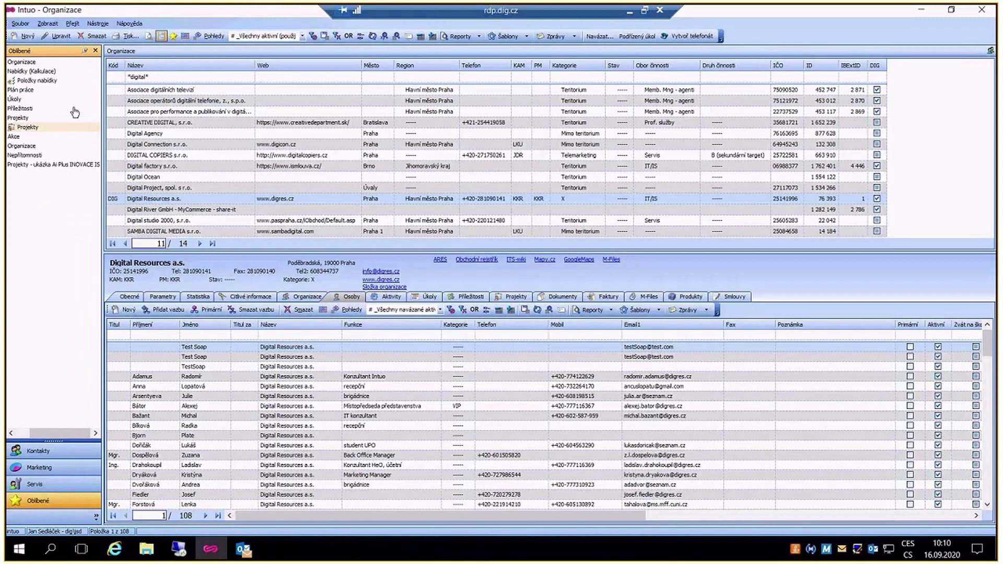
pyautogui.click(31, 127)
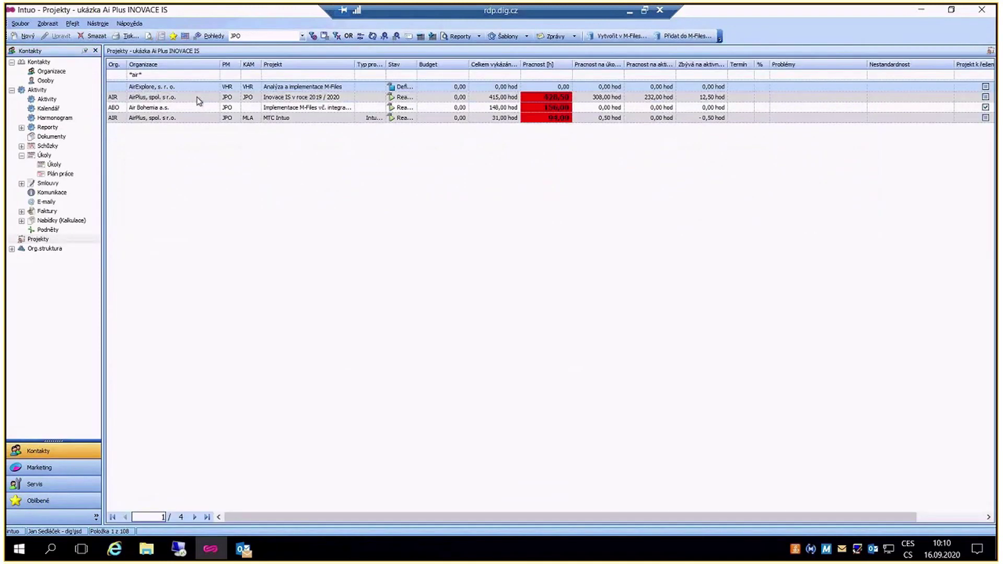
# Open the Inovace IS v roce 2019 / 2020 project and list its two linked people
pyautogui.click(198, 97)
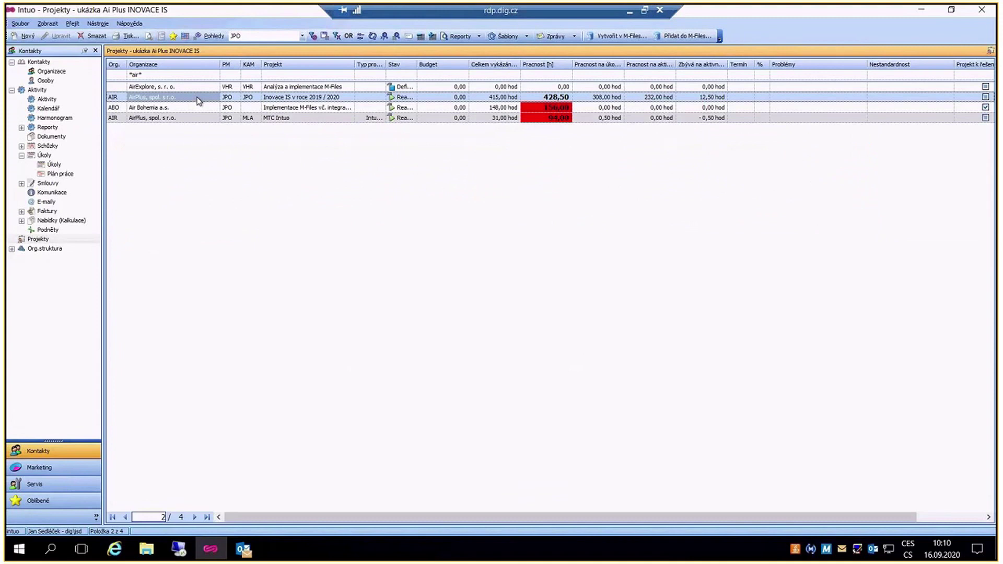
pyautogui.doubleClick(199, 100)
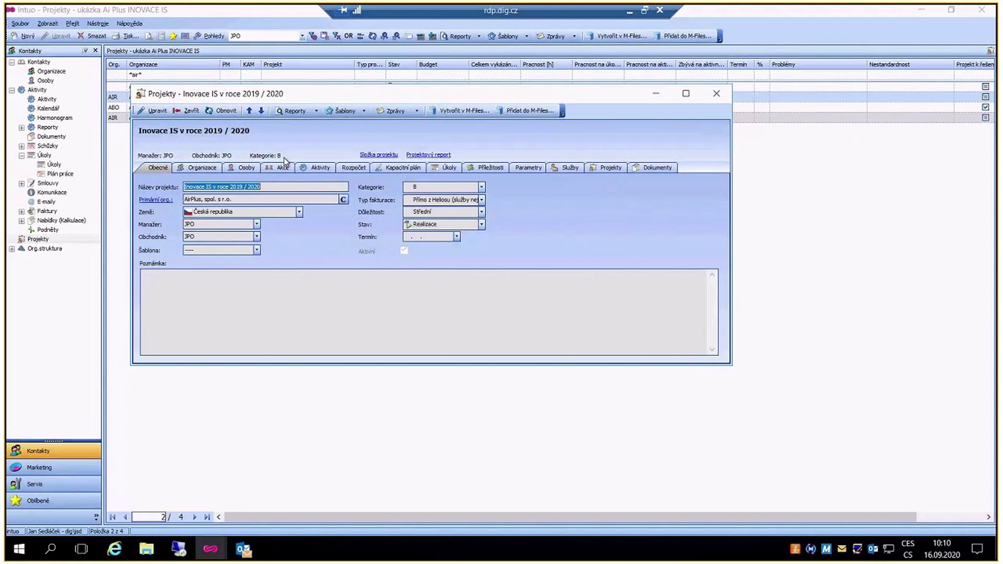
pyautogui.click(247, 170)
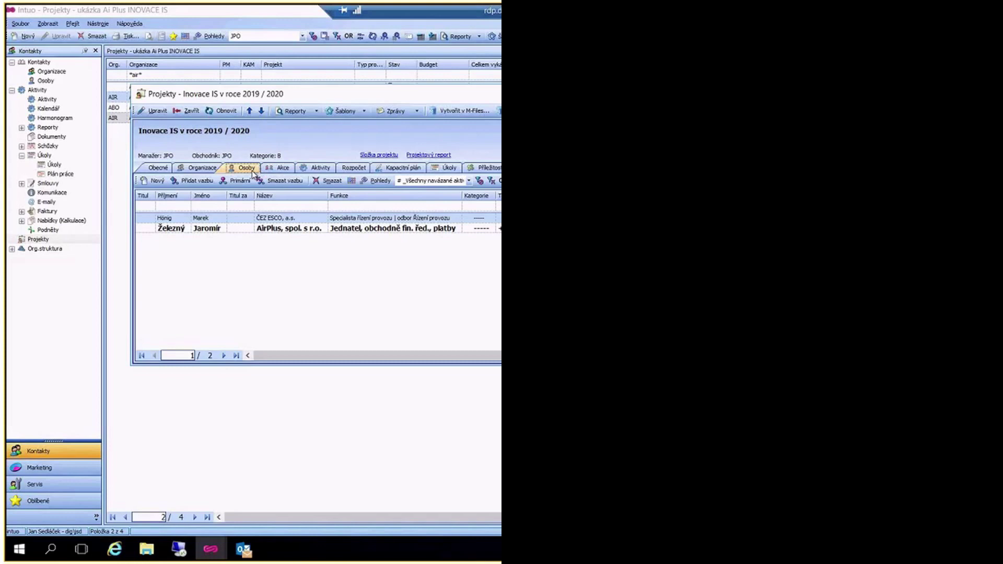
# Browse the Inovace IS project's activities and tasks, then close its detail window
pyautogui.click(318, 170)
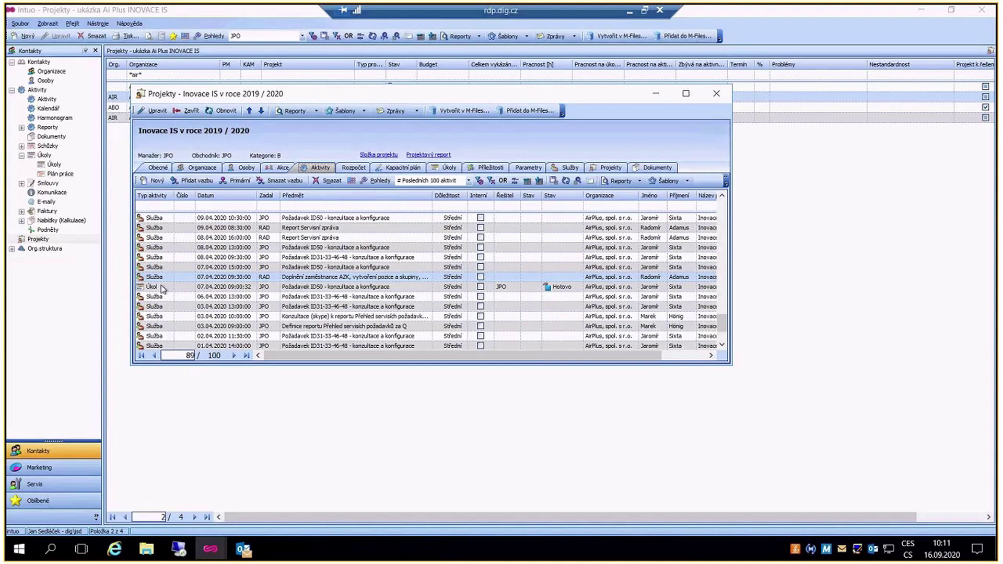
pyautogui.scroll(-1, 162, 288)
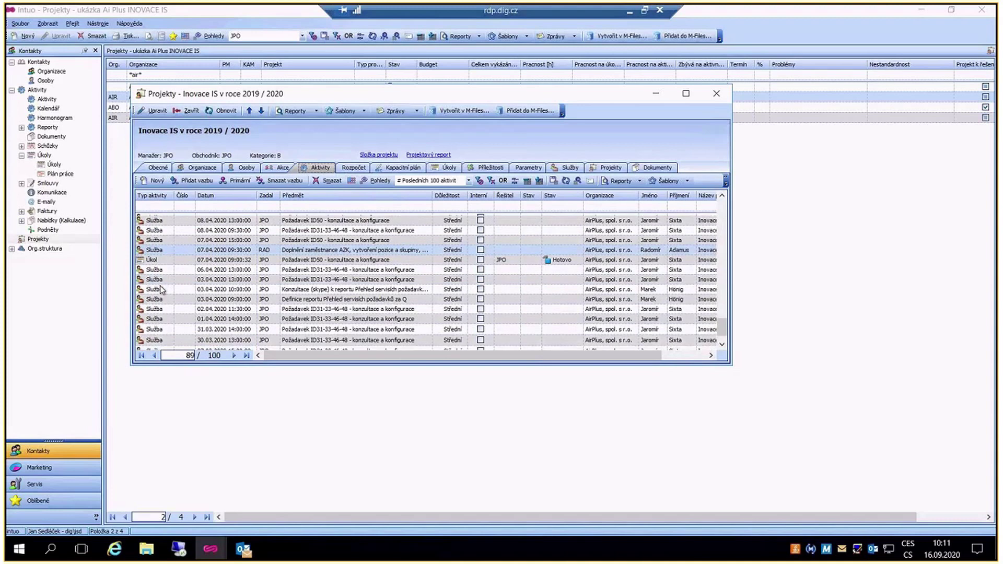
pyautogui.scroll(-1, 162, 289)
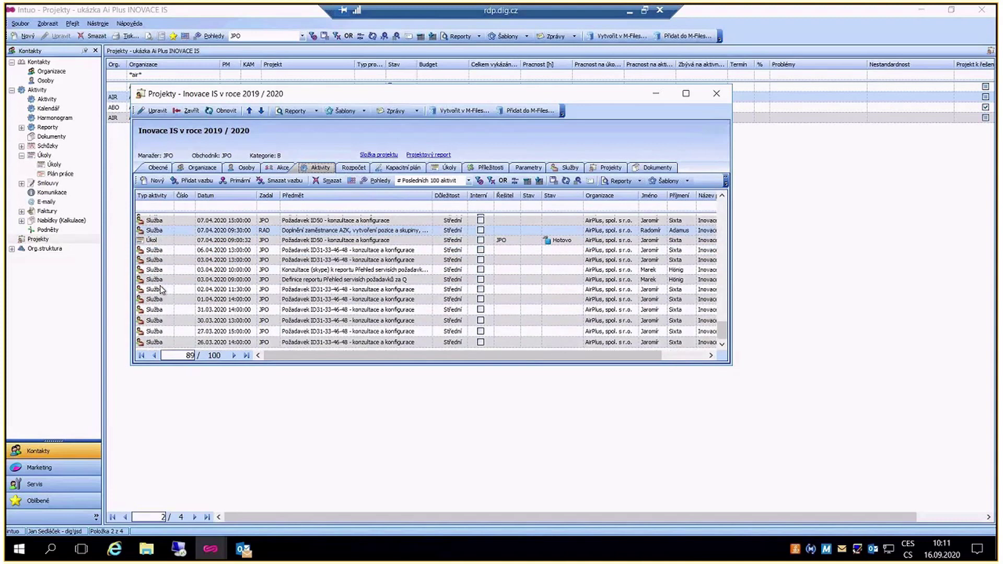
pyautogui.scroll(2, 183, 265)
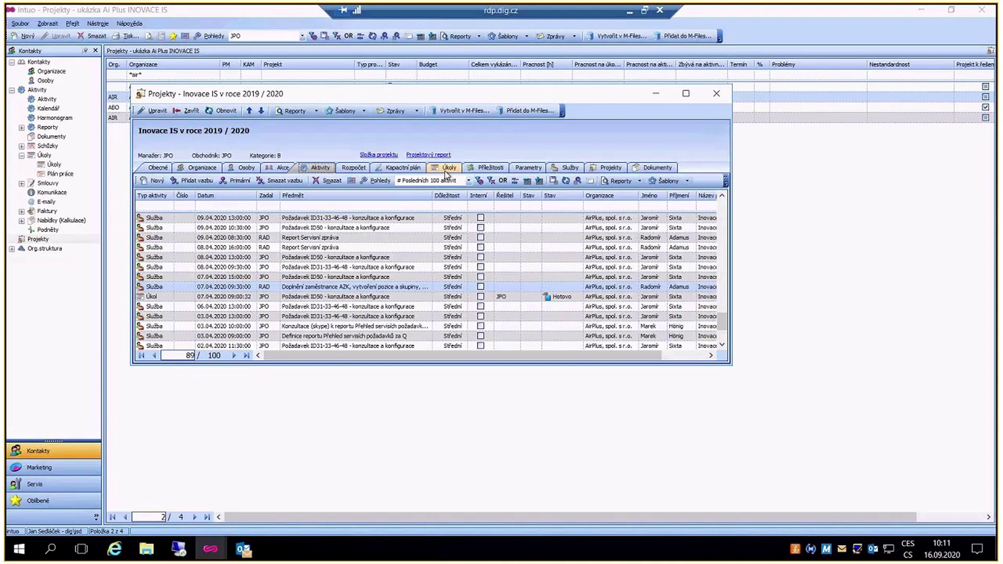
pyautogui.click(446, 173)
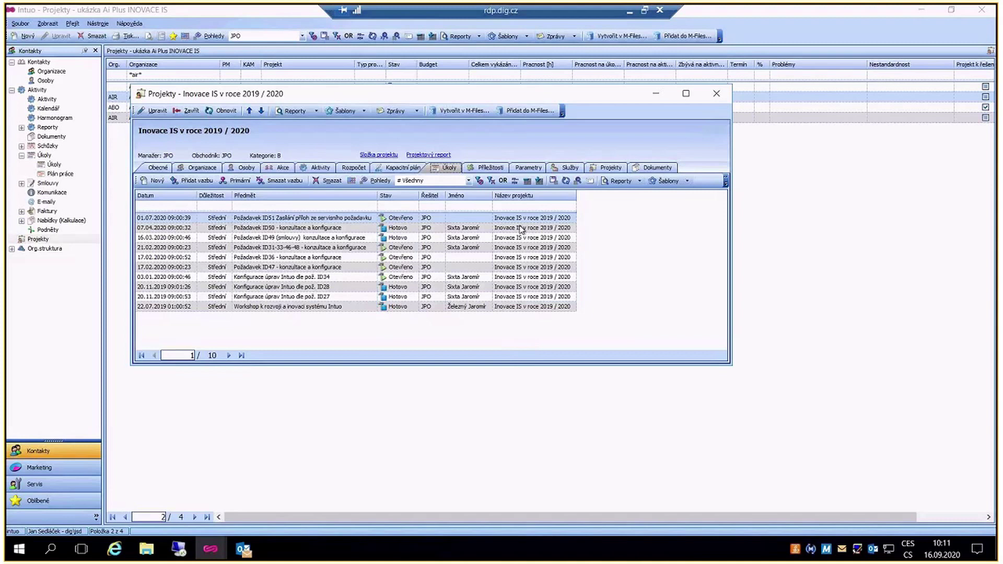
pyautogui.click(70, 451)
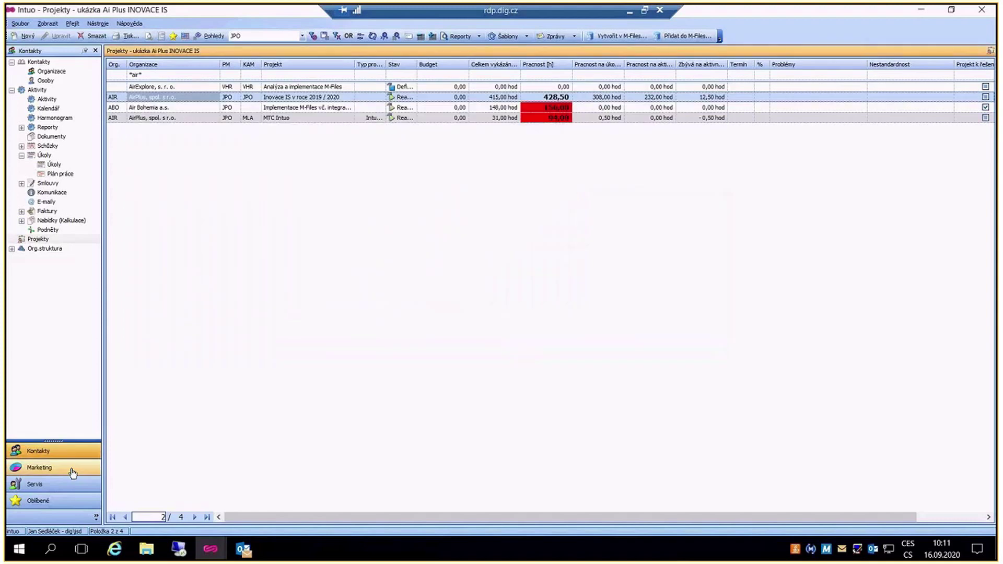
# In the Marketing section, apply the PRO_SEMAFOR_BezCen opportunity view
pyautogui.click(73, 473)
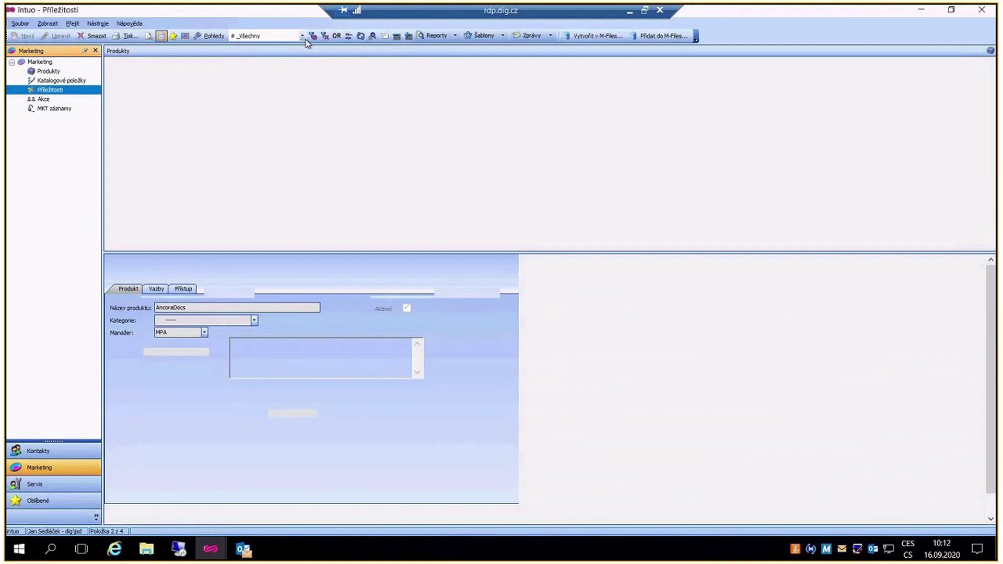
pyautogui.click(303, 35)
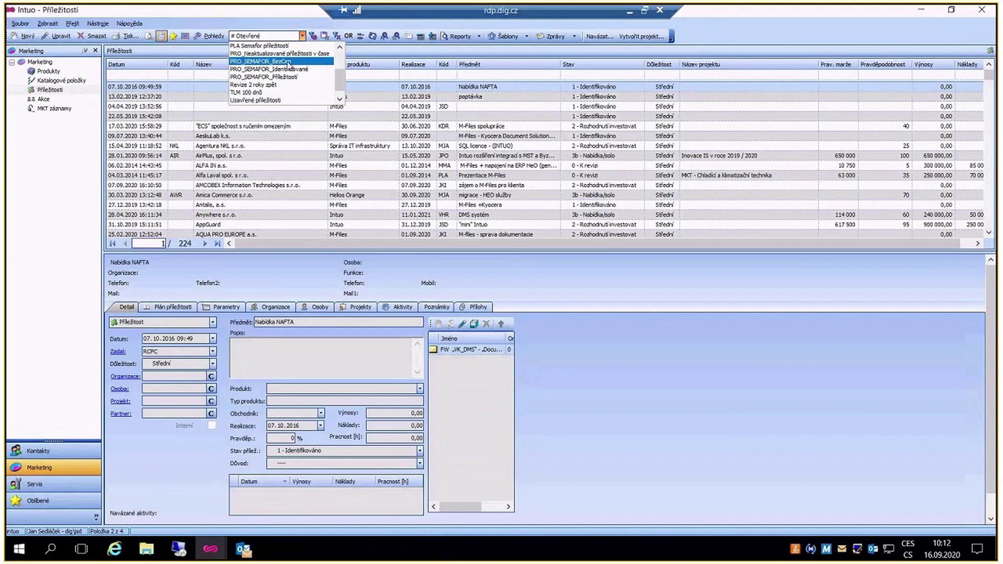
pyautogui.click(308, 62)
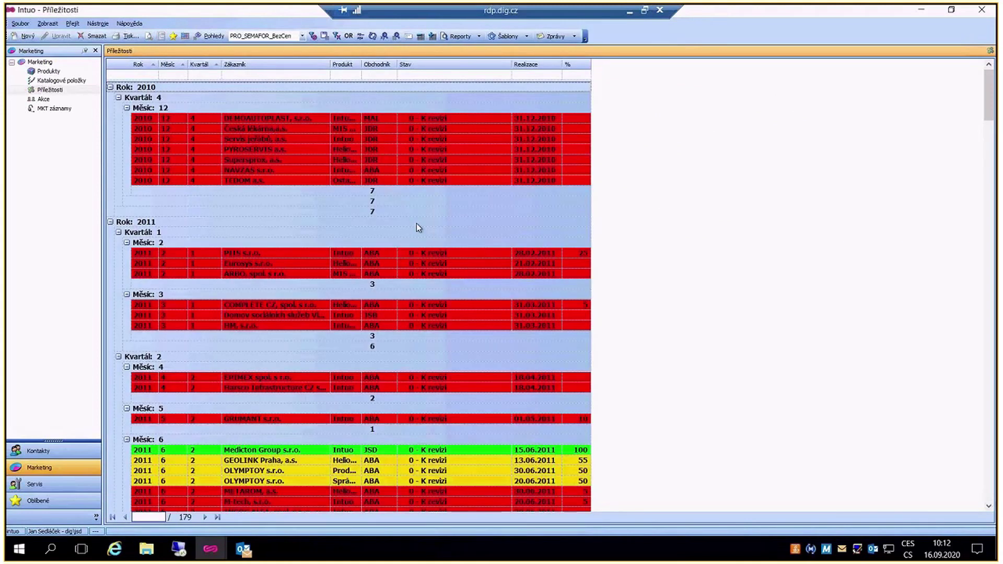
# Scroll through the year/quarter/month-grouped opportunities down to the 2020 deals
pyautogui.scroll(-1, 417, 227)
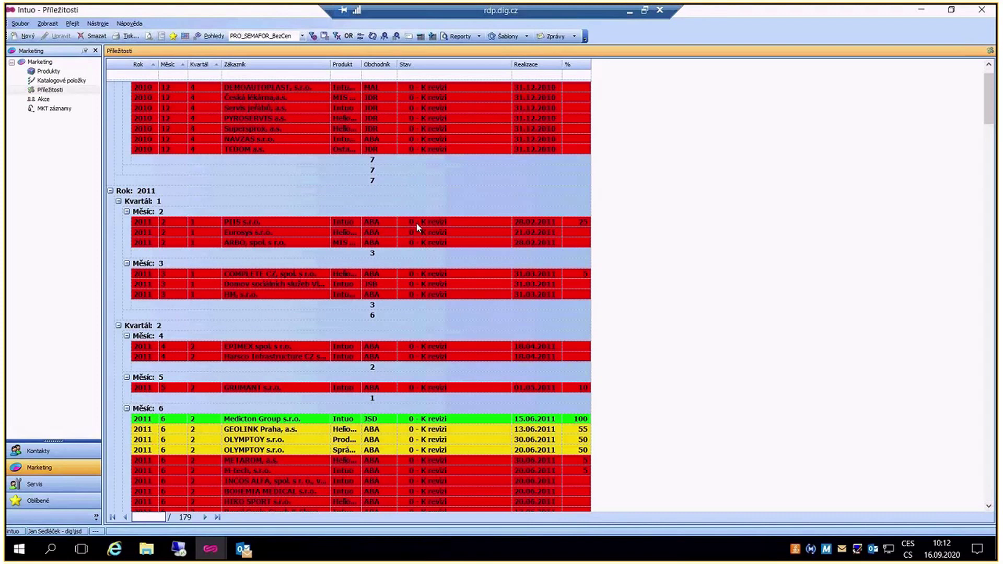
pyautogui.scroll(-7, 417, 227)
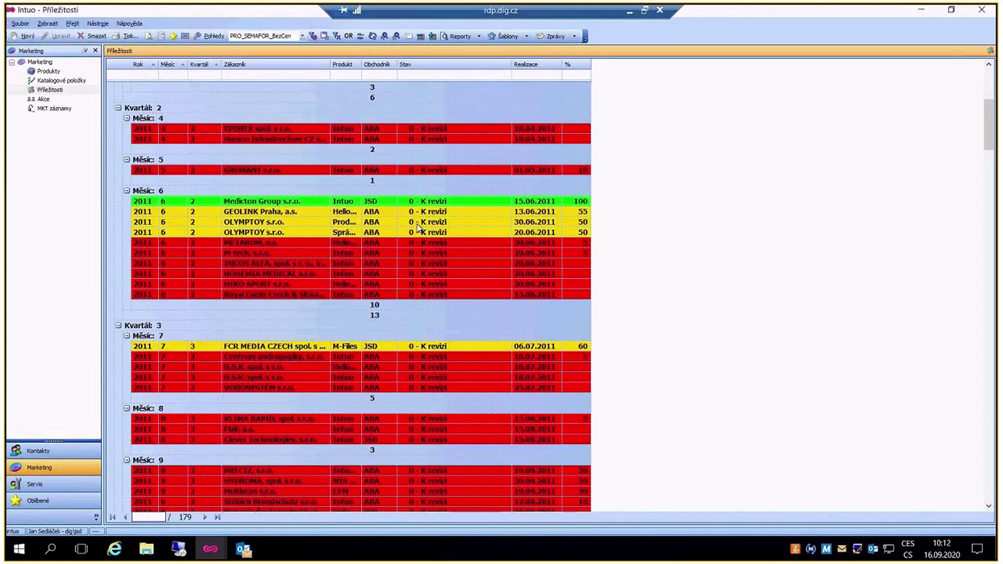
pyautogui.moveTo(989, 125); pyautogui.dragTo(991, 192)
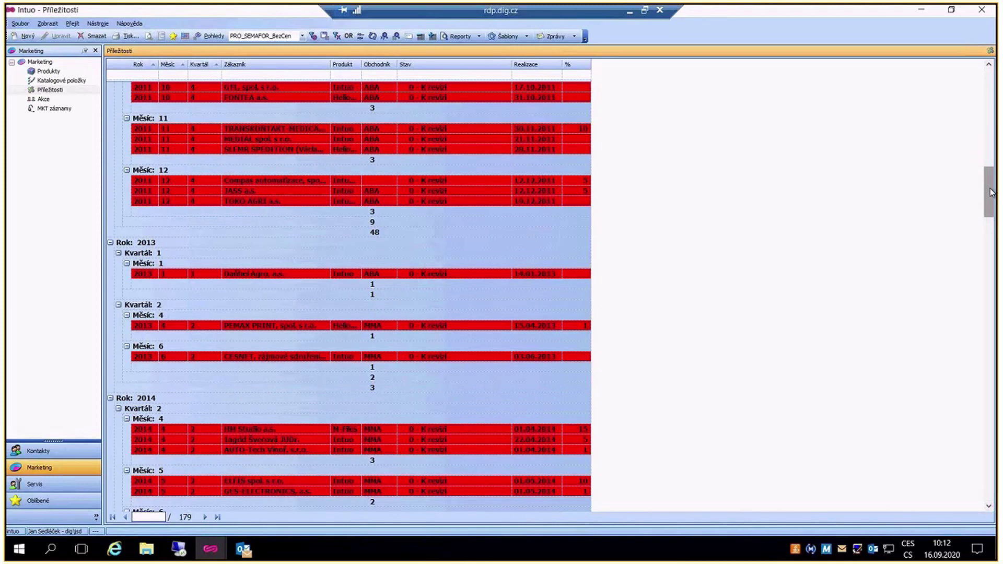
pyautogui.moveTo(991, 192); pyautogui.dragTo(972, 356)
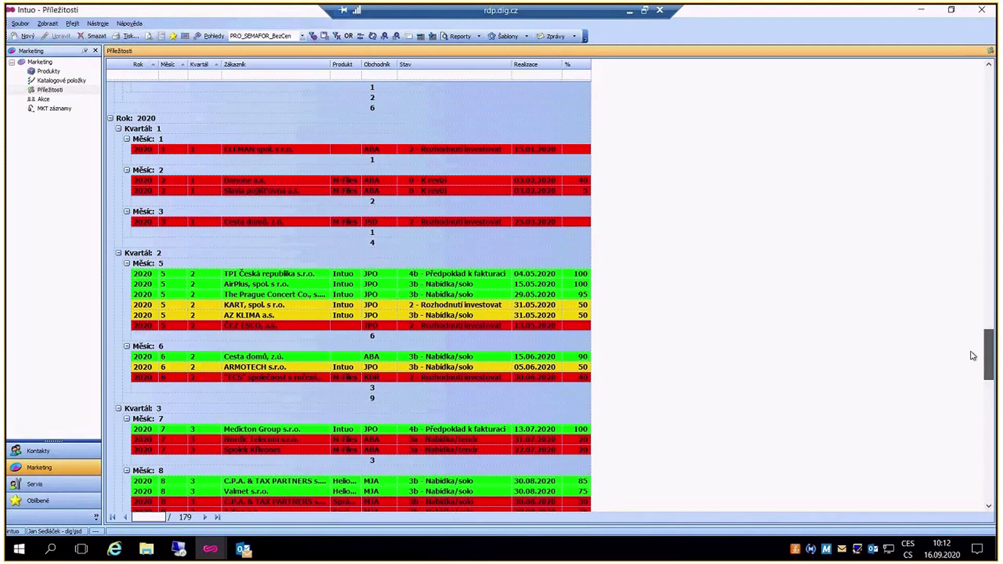
pyautogui.scroll(-2, 218, 86)
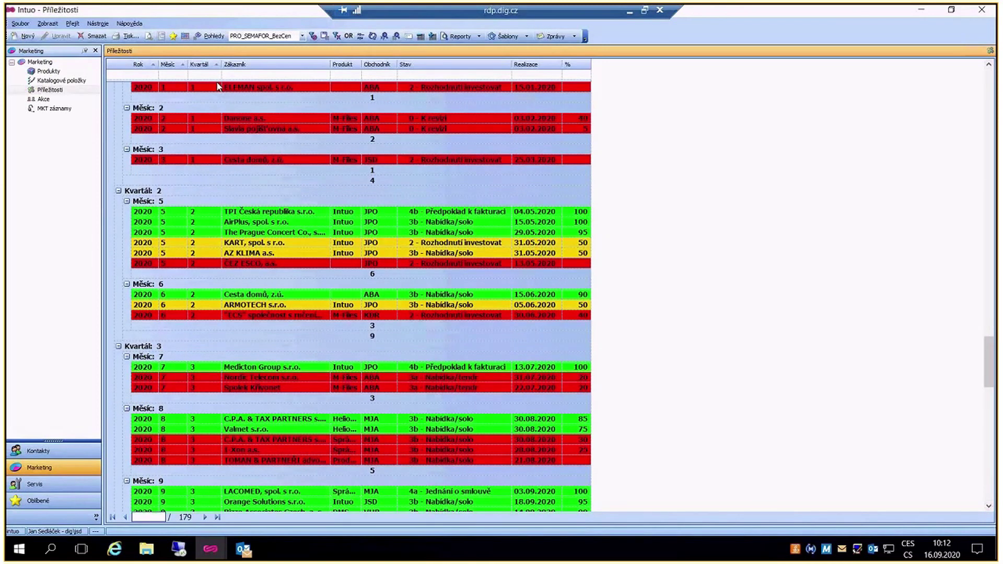
pyautogui.scroll(-1, 218, 86)
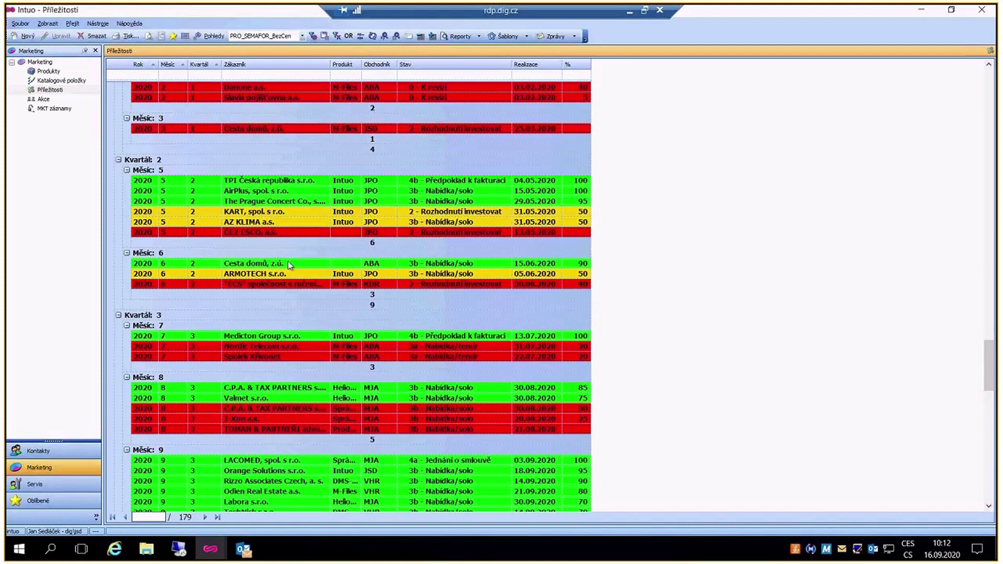
pyautogui.scroll(-3, 288, 263)
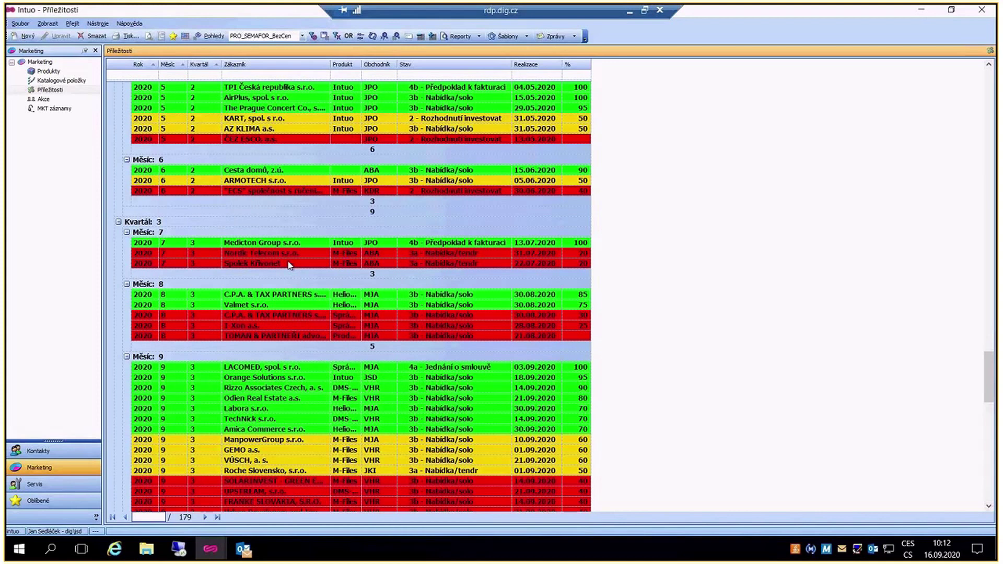
pyautogui.scroll(-2, 289, 265)
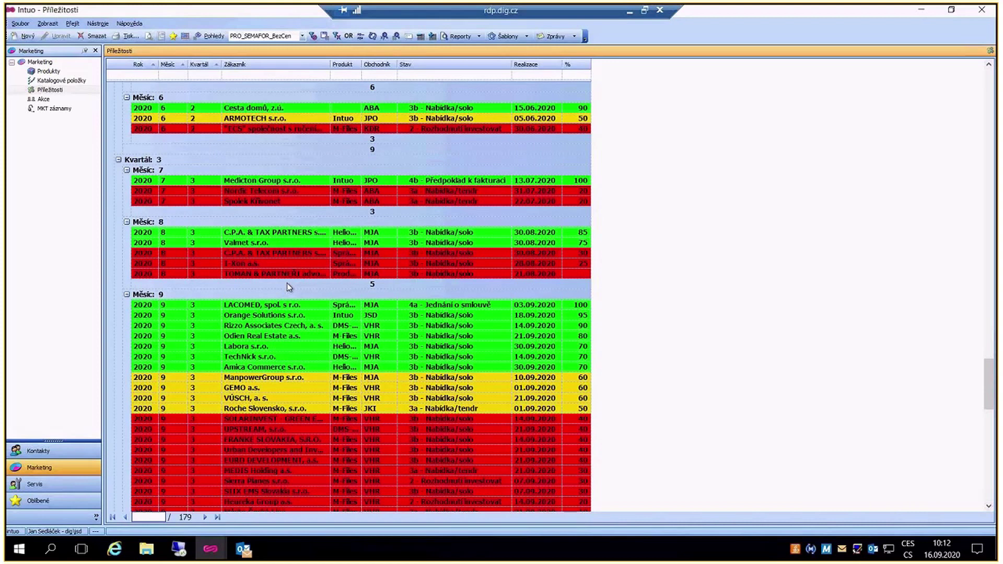
pyautogui.scroll(1, 287, 283)
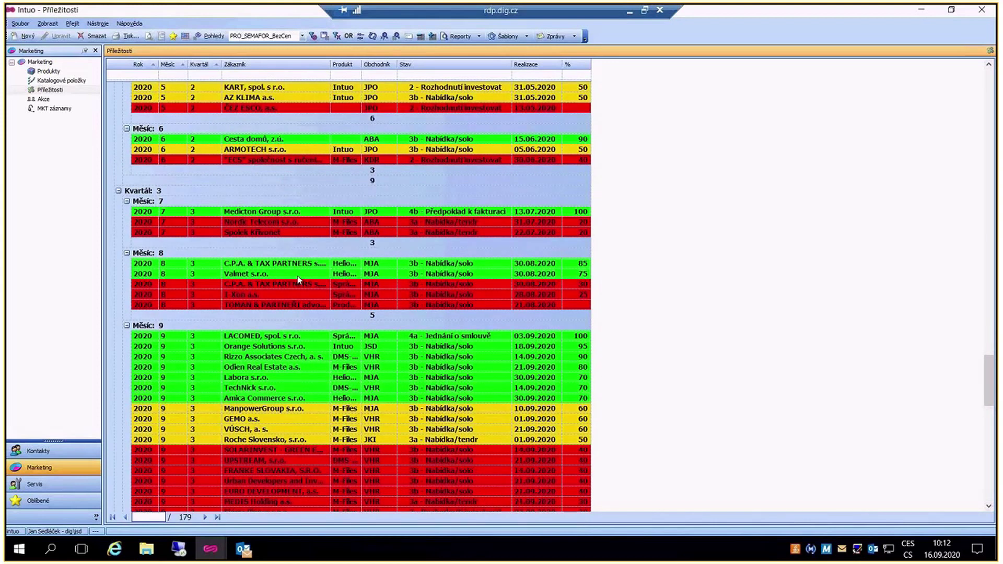
pyautogui.scroll(-1, 299, 280)
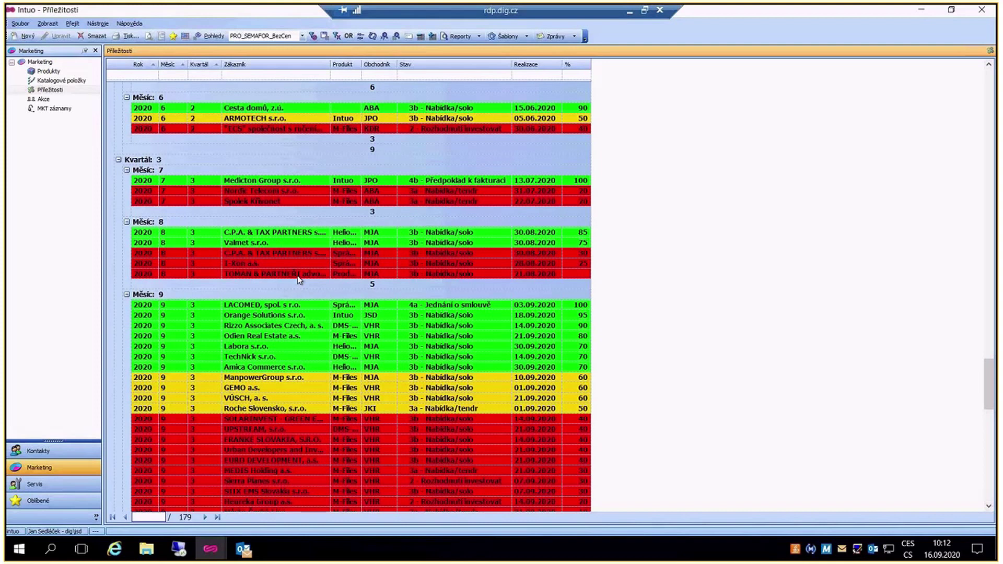
pyautogui.scroll(-2, 298, 280)
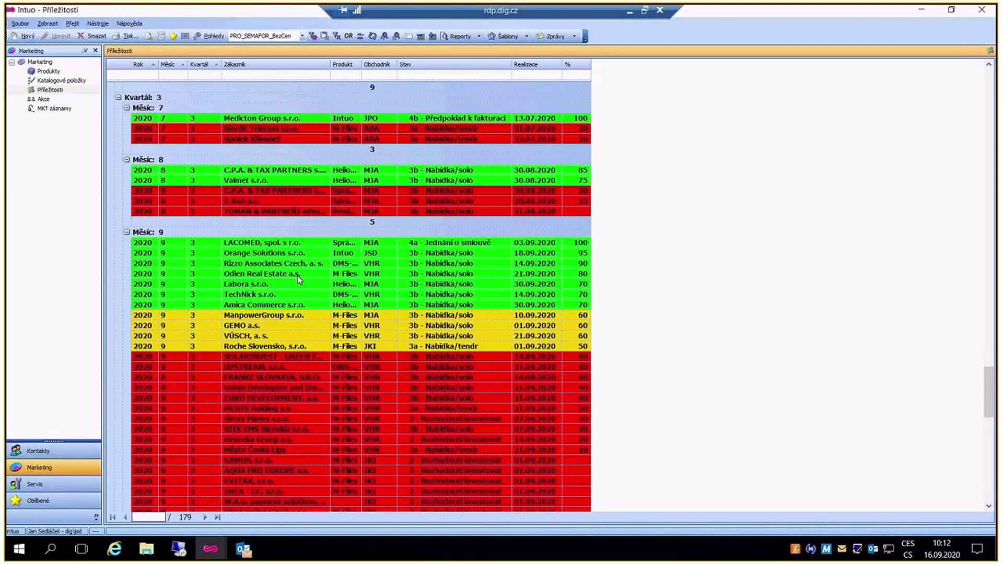
pyautogui.scroll(-2, 297, 275)
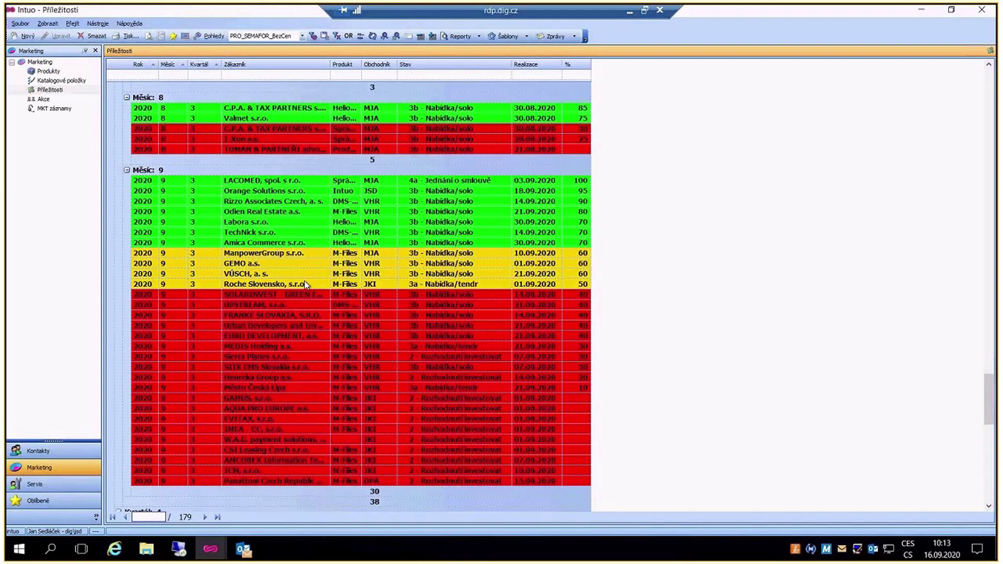
pyautogui.scroll(-2, 306, 284)
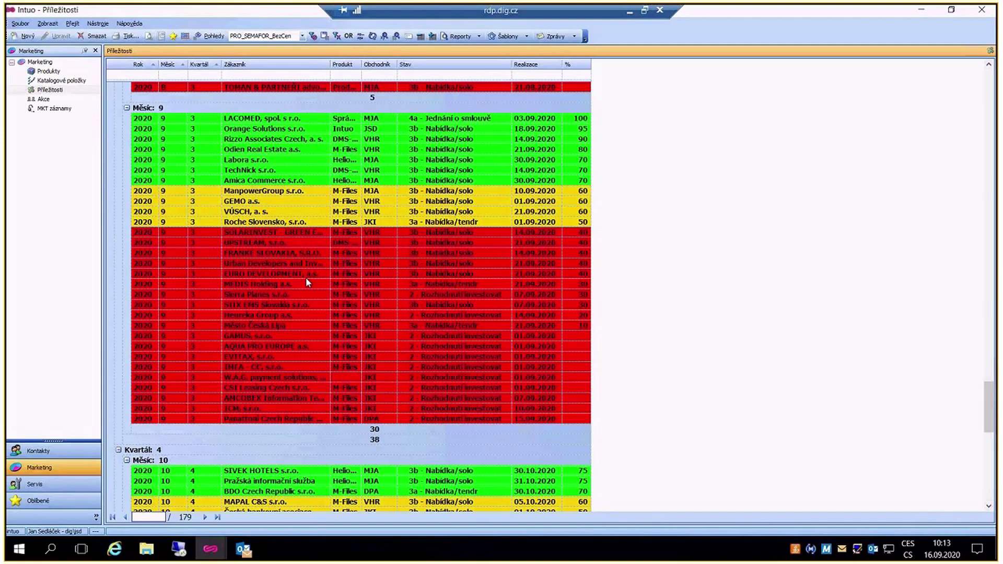
pyautogui.scroll(3, 260, 102)
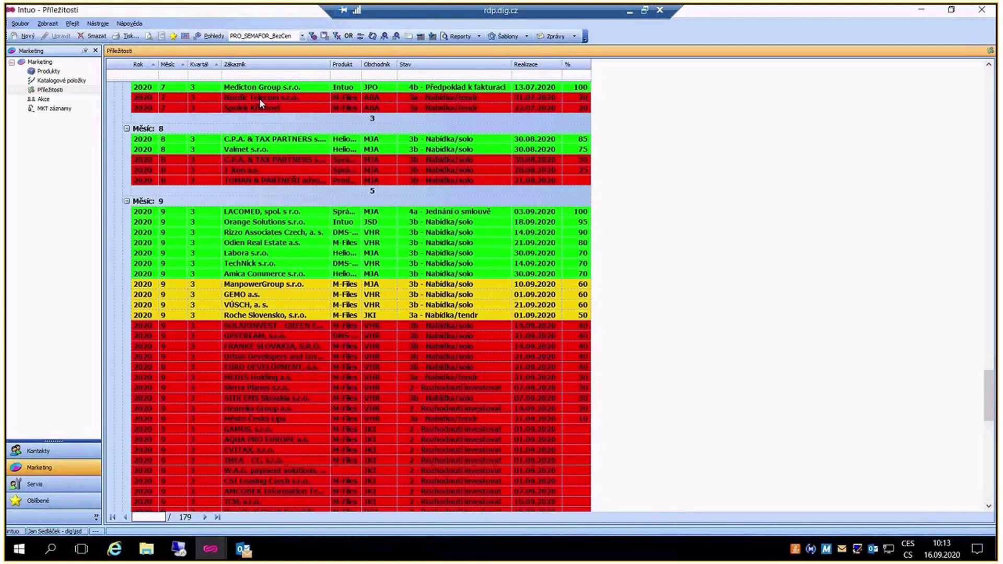
# Open the Orange Solutions opportunity 'Dodávka řešení Intuo' and switch it to edit mode
pyautogui.doubleClick(284, 119)
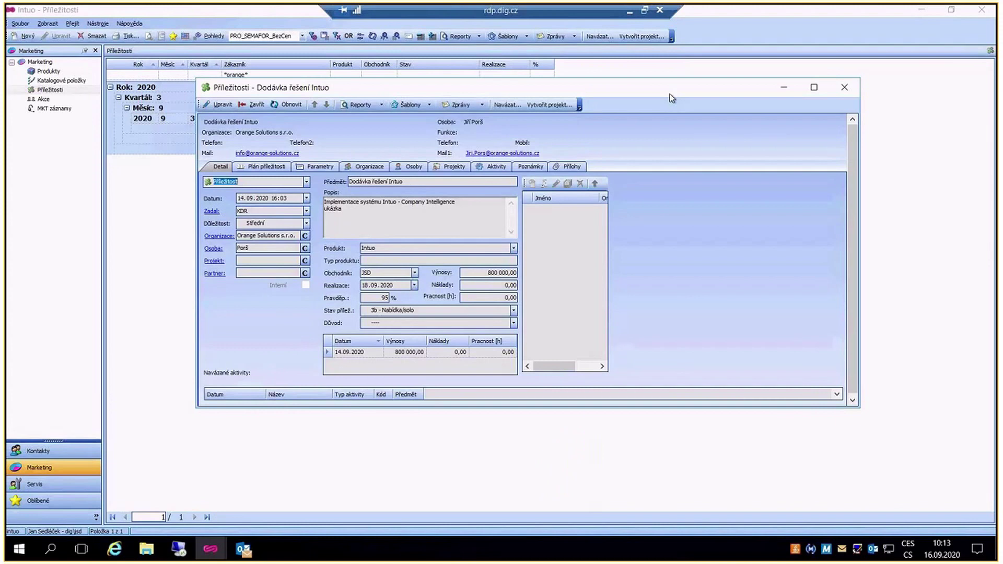
pyautogui.moveTo(672, 98); pyautogui.dragTo(634, 125)
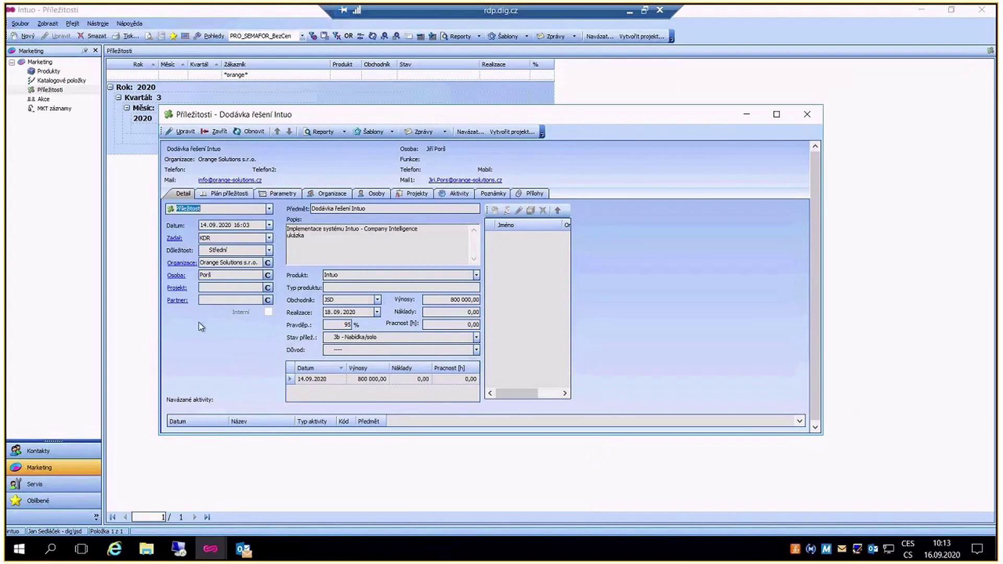
pyautogui.click(184, 132)
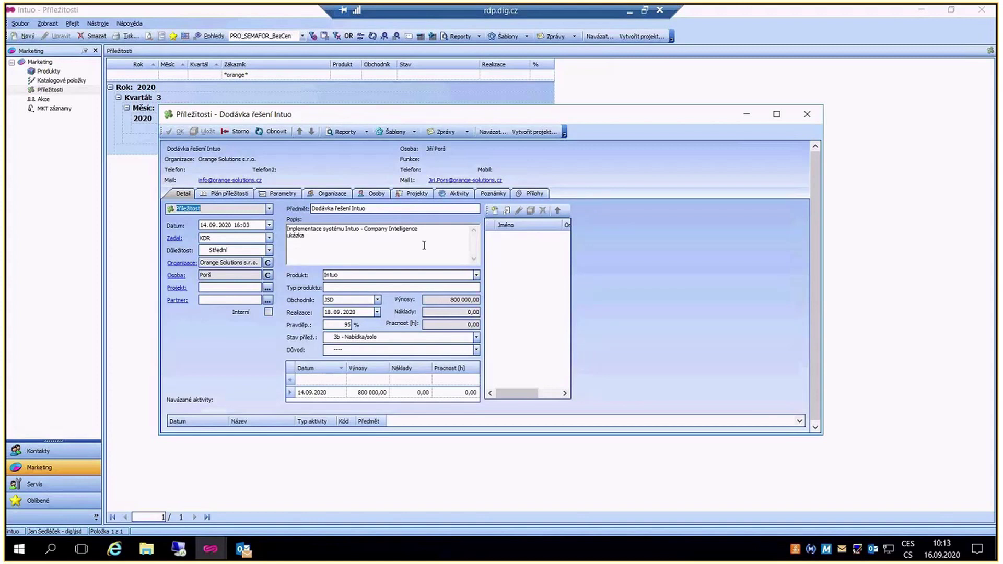
pyautogui.click(476, 275)
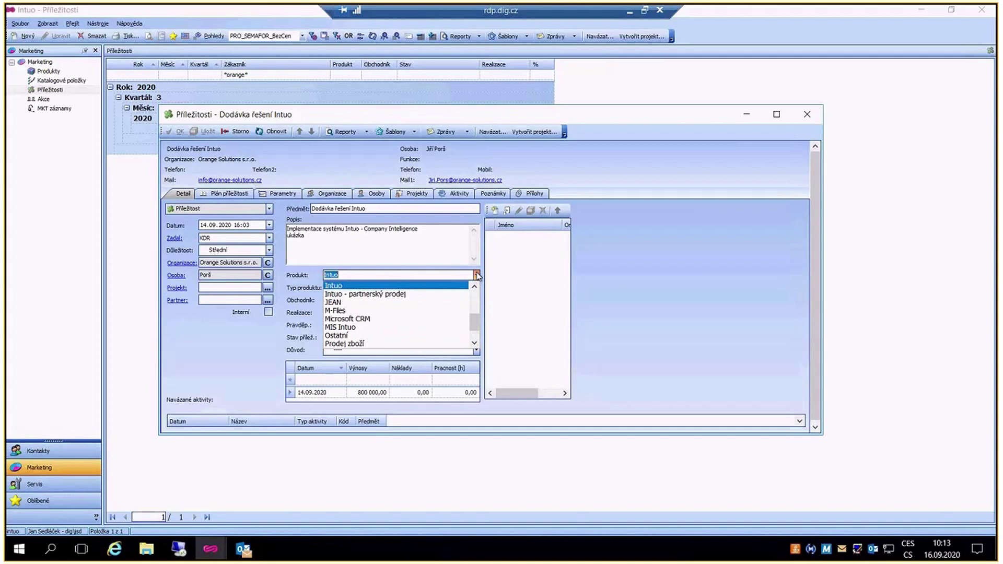
pyautogui.click(477, 276)
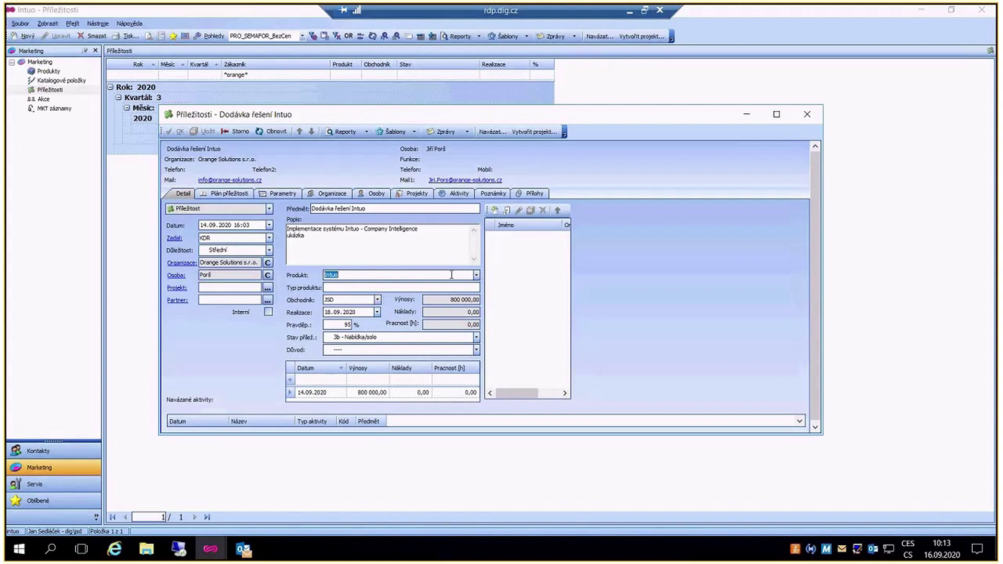
pyautogui.click(476, 338)
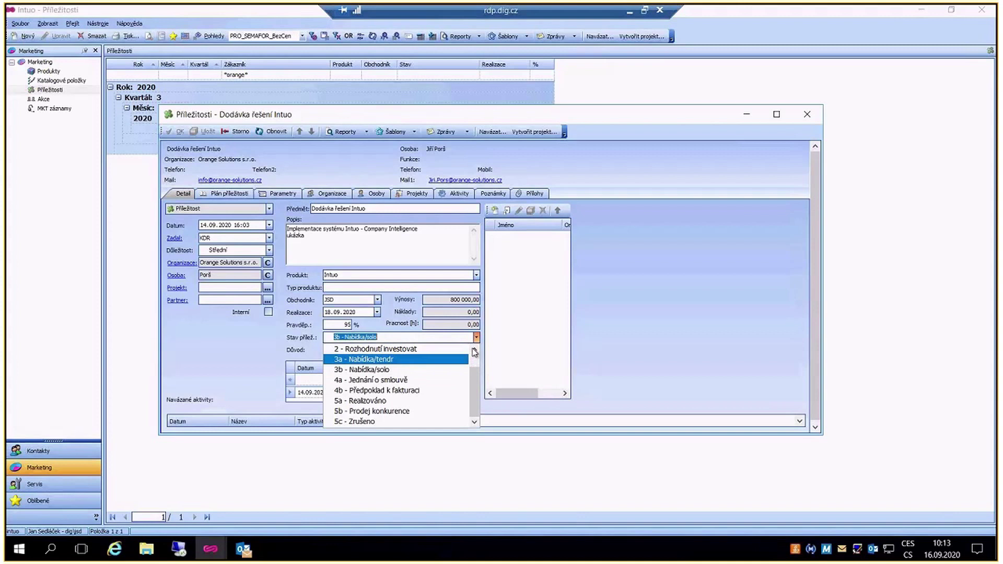
pyautogui.click(474, 350)
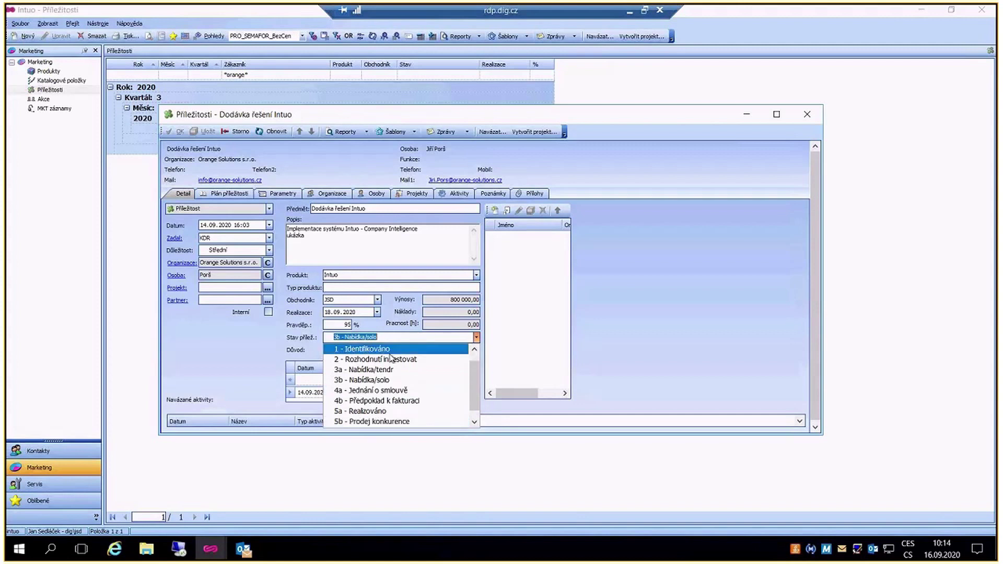
pyautogui.click(619, 116)
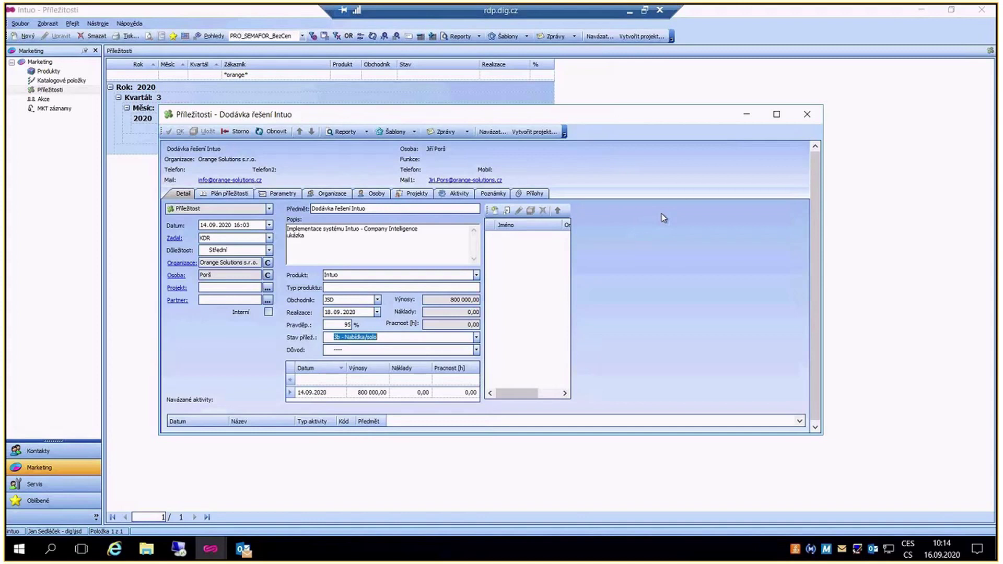
# Close the opportunity window and open Kontakty > Aktivity, listing activities dated 16.09.2020
pyautogui.click(805, 119)
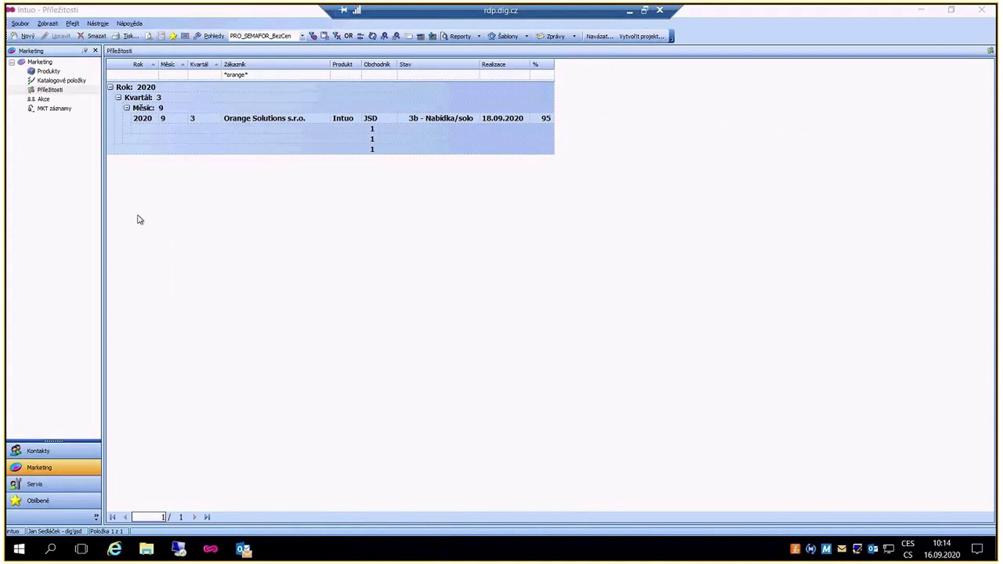
pyautogui.click(61, 460)
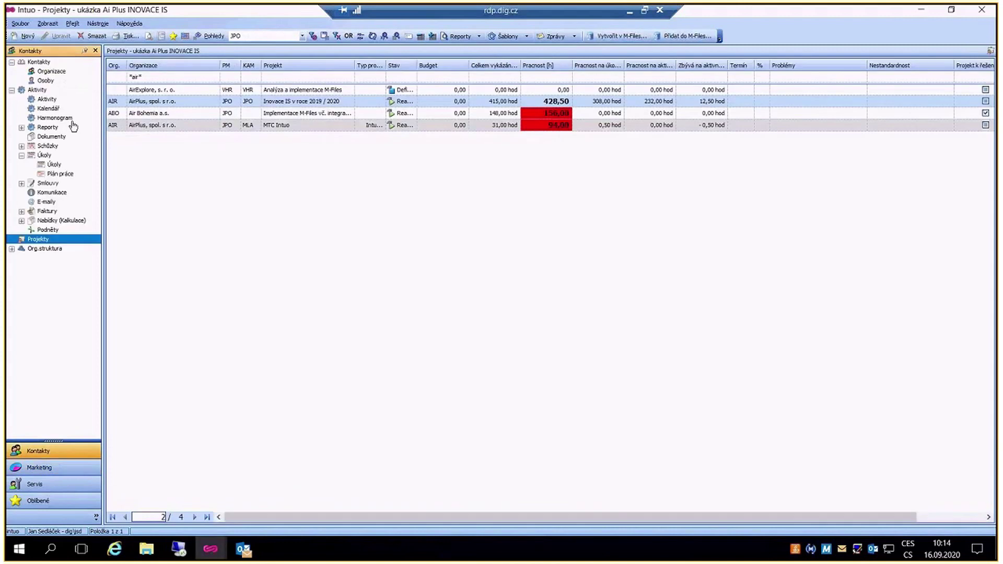
pyautogui.click(48, 99)
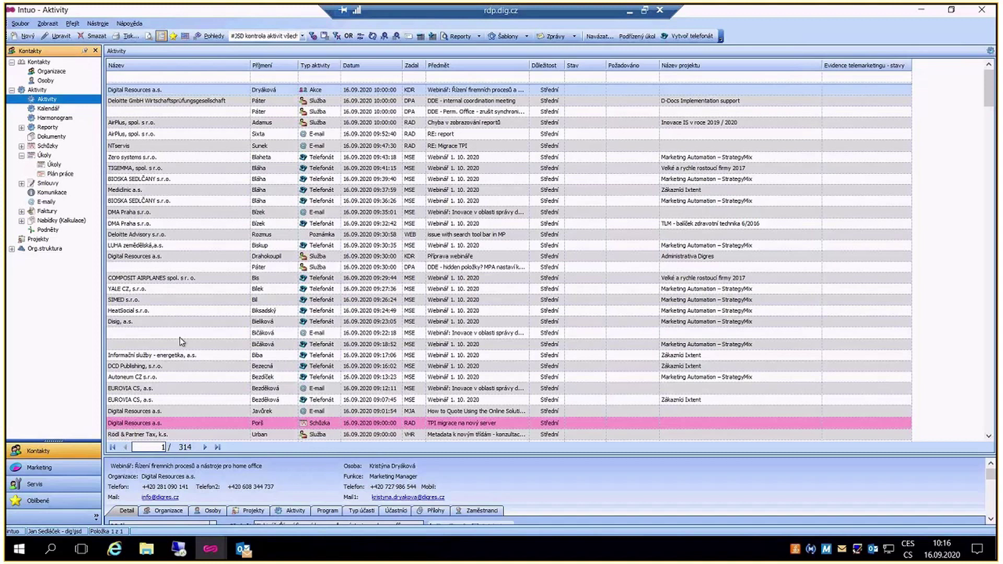
# Go to Marketing > Akce and select the 16.09.2020 home office webinar event
pyautogui.click(51, 470)
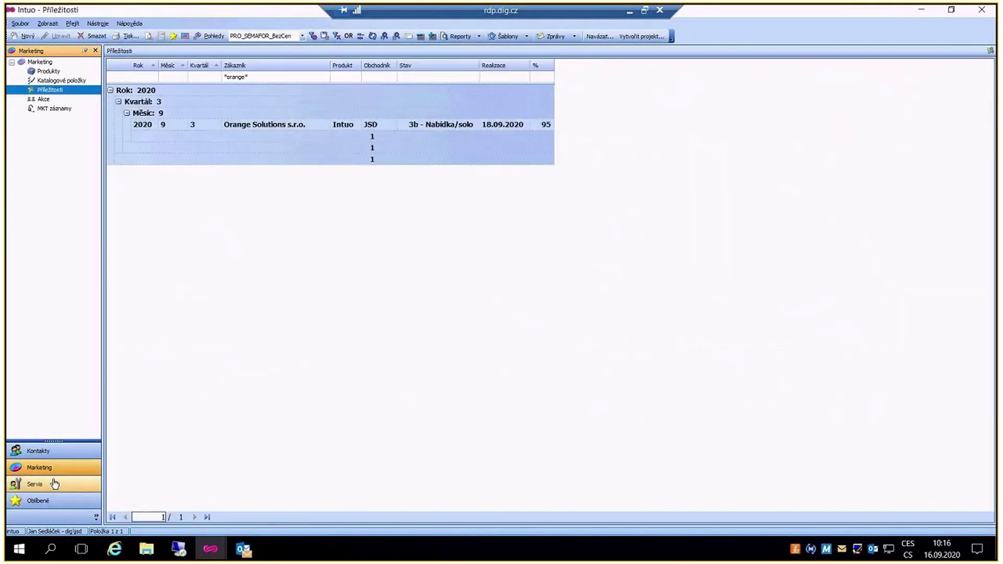
pyautogui.click(45, 100)
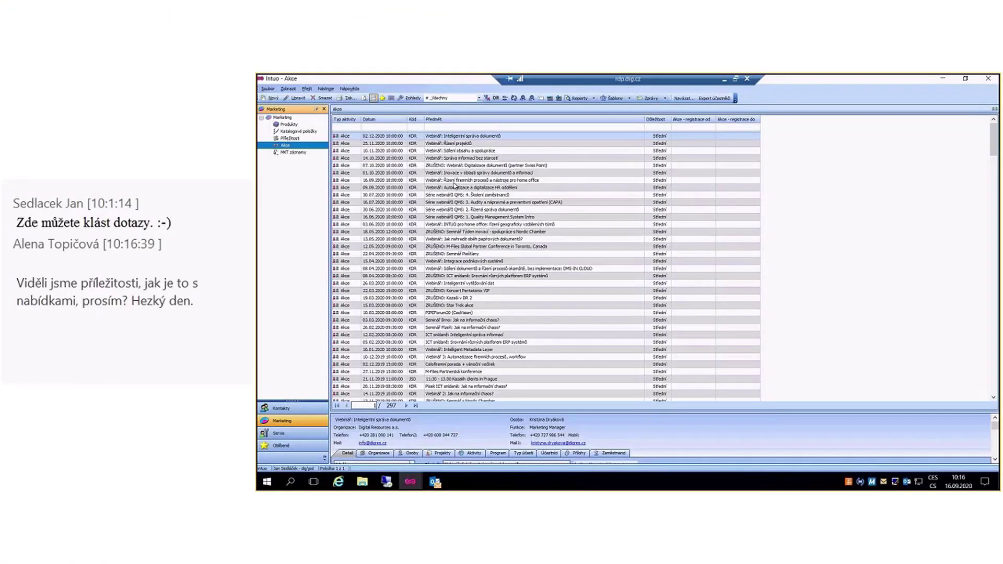
pyautogui.click(443, 180)
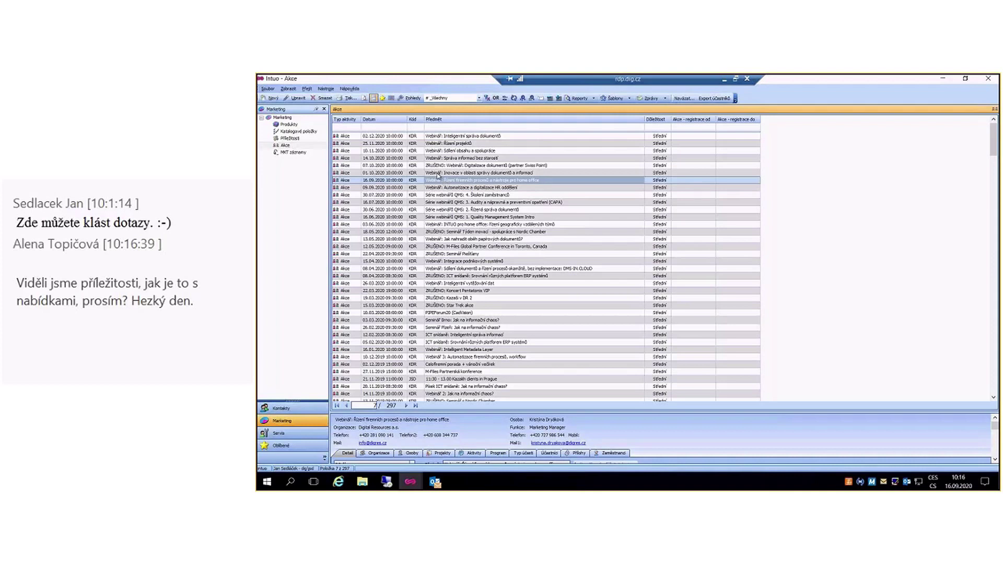
# Open the home office webinar record, check its Účastníci list, then select the linked invitation on the Detail tab
pyautogui.doubleClick(438, 178)
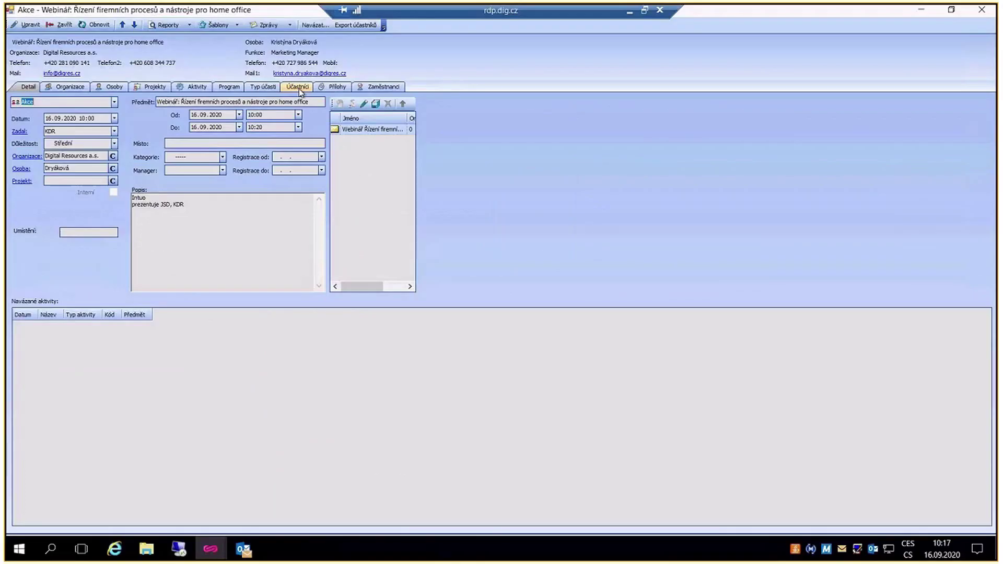
pyautogui.click(298, 87)
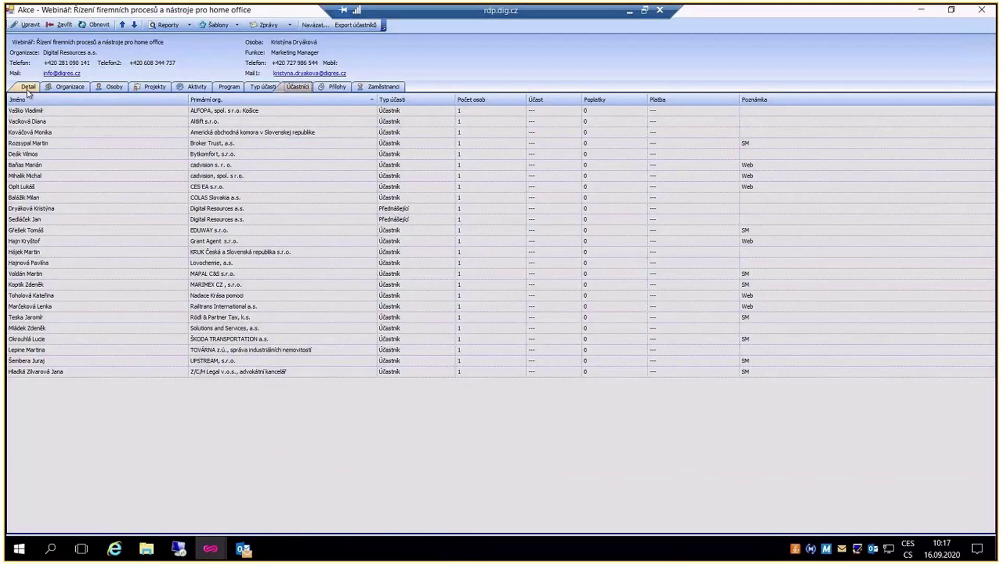
pyautogui.click(29, 90)
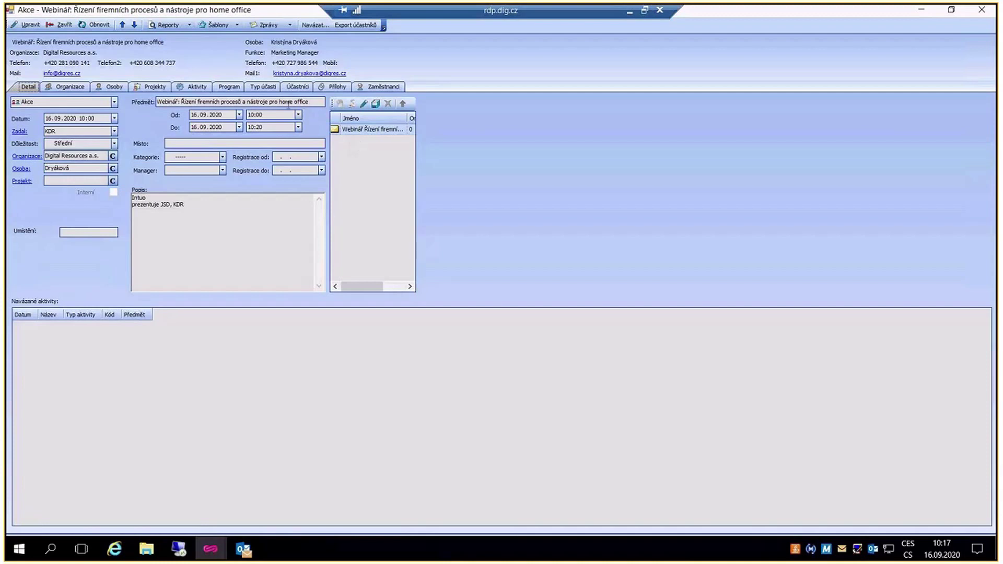
pyautogui.click(357, 130)
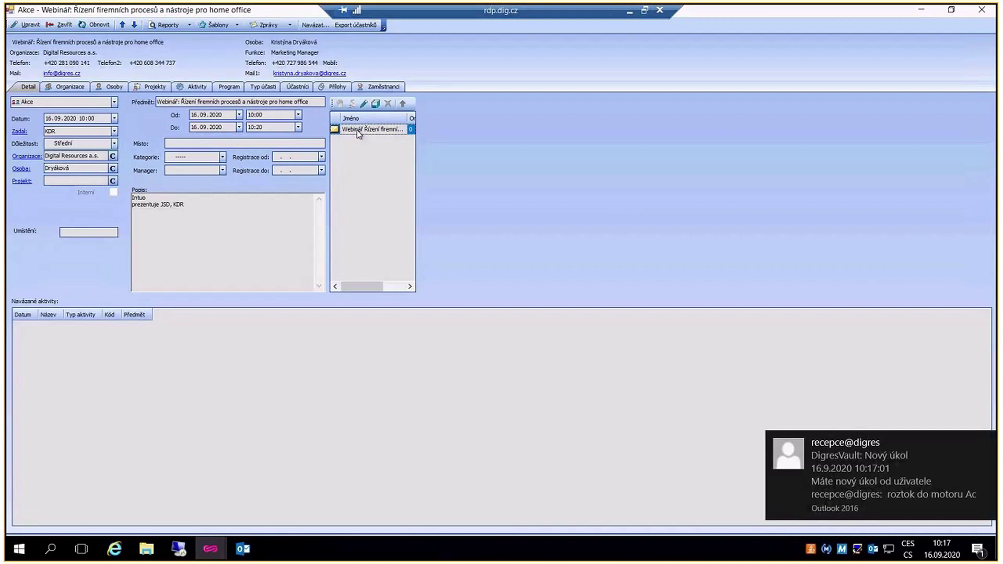
# View the Webinář invitation e-mail full-screen, scroll through its body, then close it
pyautogui.click(246, 549)
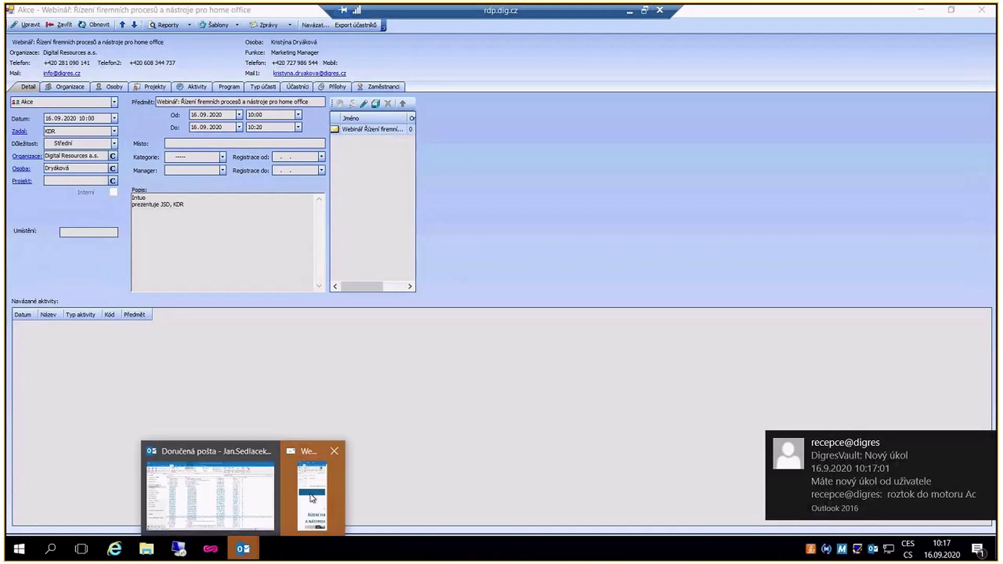
pyautogui.moveTo(311, 497)
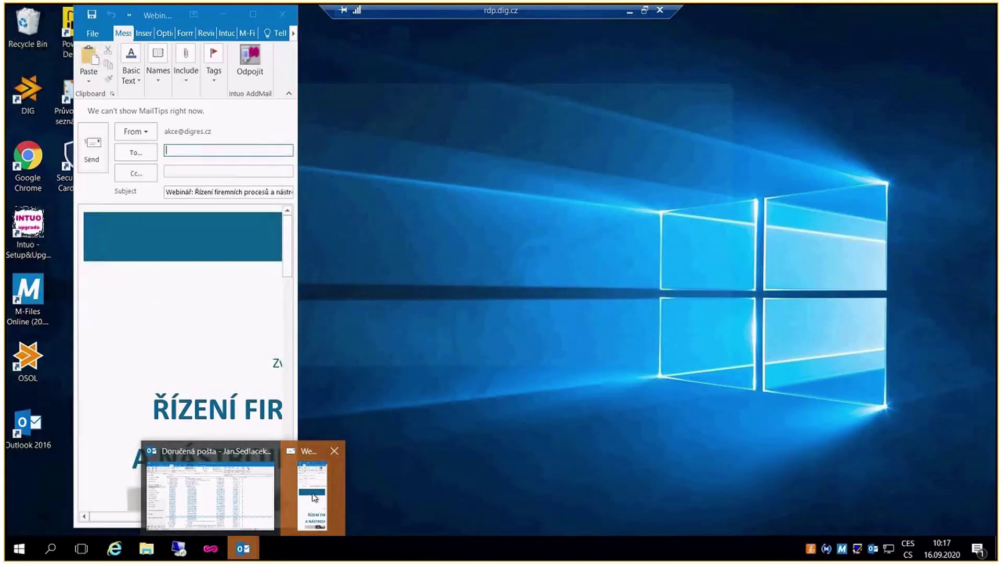
pyautogui.click(314, 497)
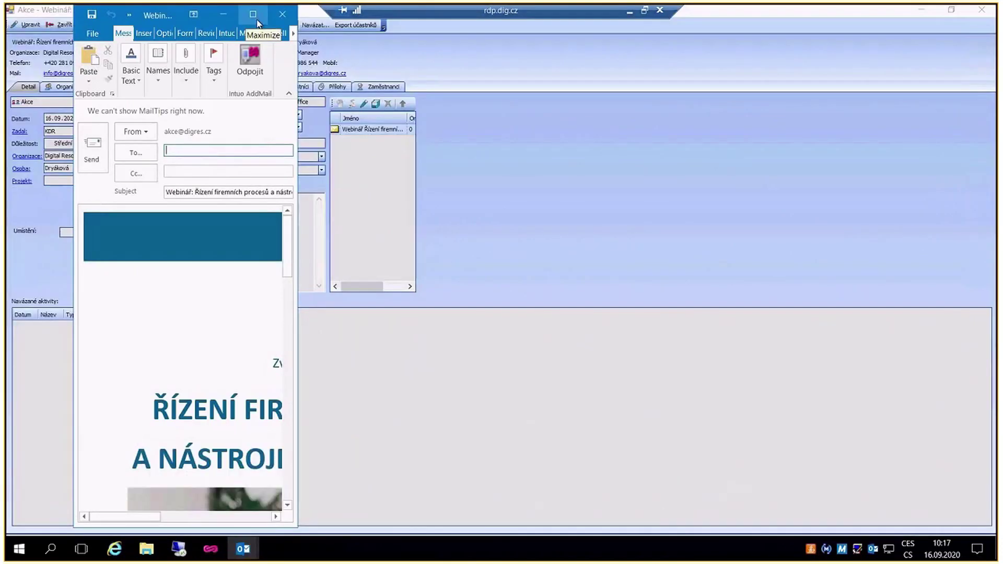
pyautogui.click(253, 16)
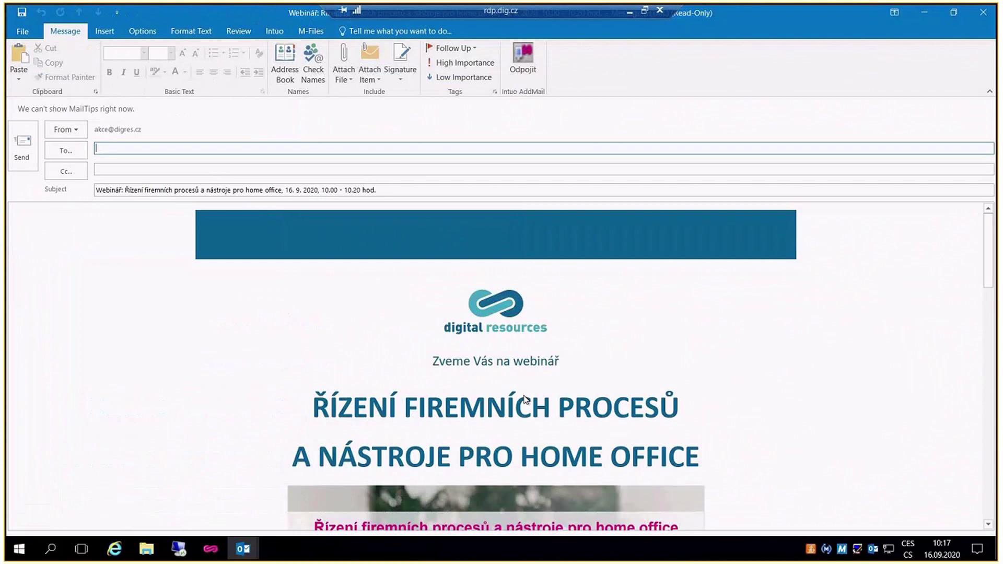
pyautogui.scroll(-1, 532, 382)
pyautogui.scroll(-5, 531, 382)
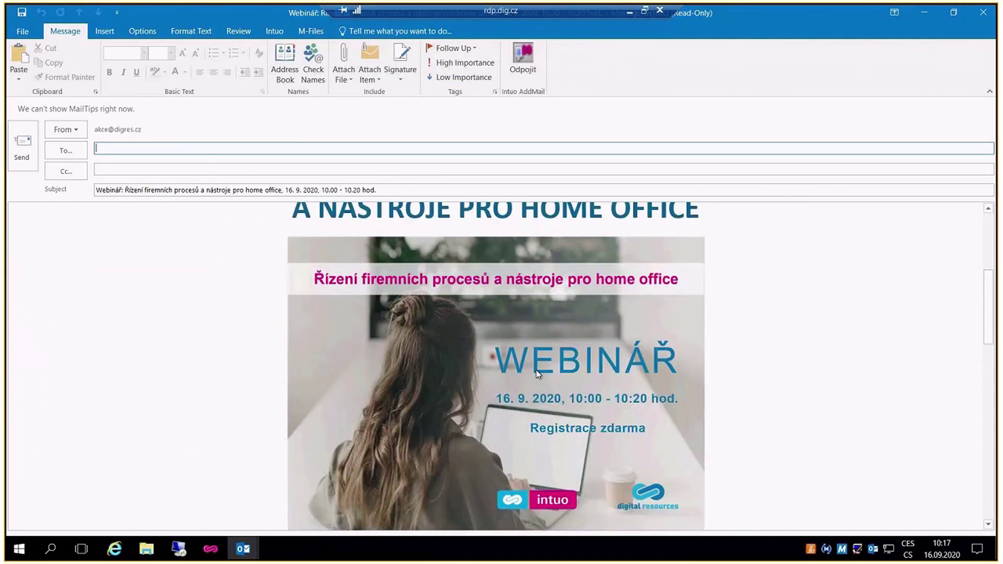
pyautogui.scroll(-11, 537, 372)
pyautogui.scroll(17, 537, 369)
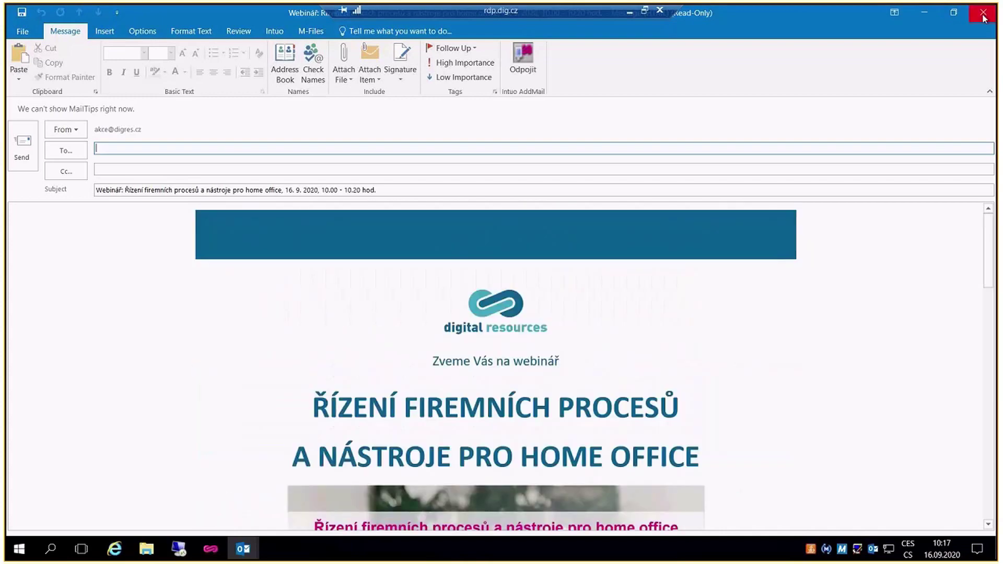
pyautogui.click(983, 14)
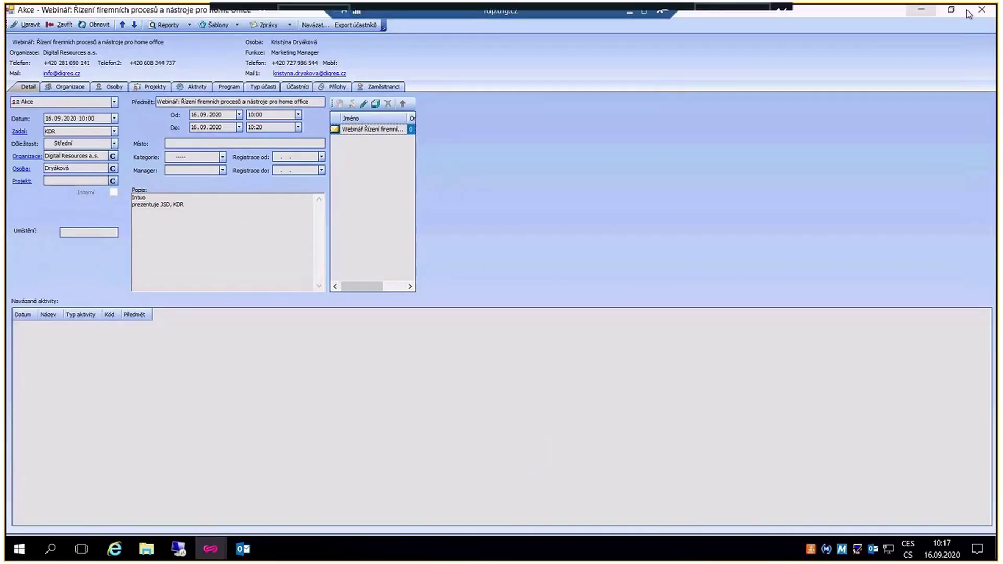
# Close the webinar event record and scroll the 297-page Akce list down and back to the top
pyautogui.click(983, 15)
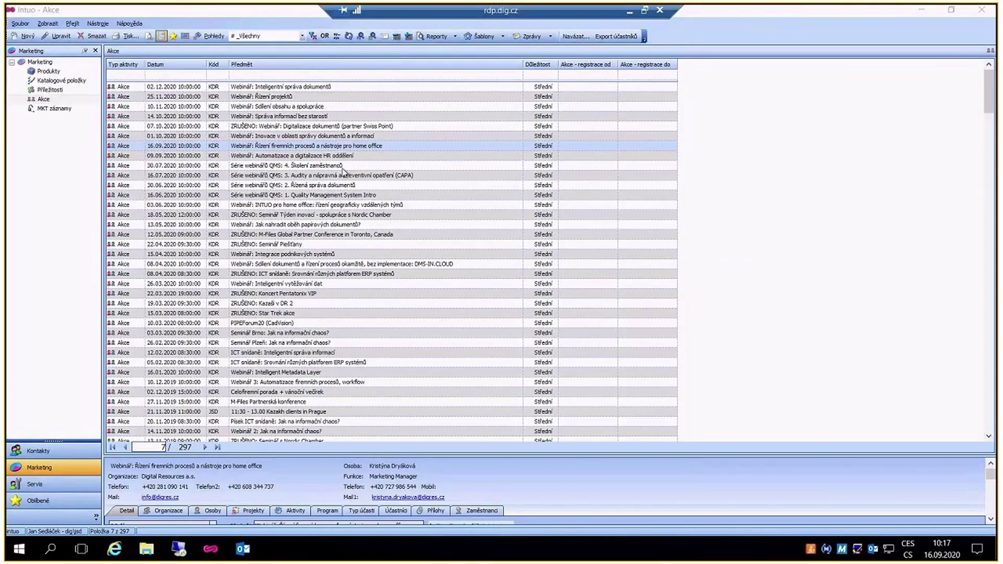
pyautogui.click(990, 98)
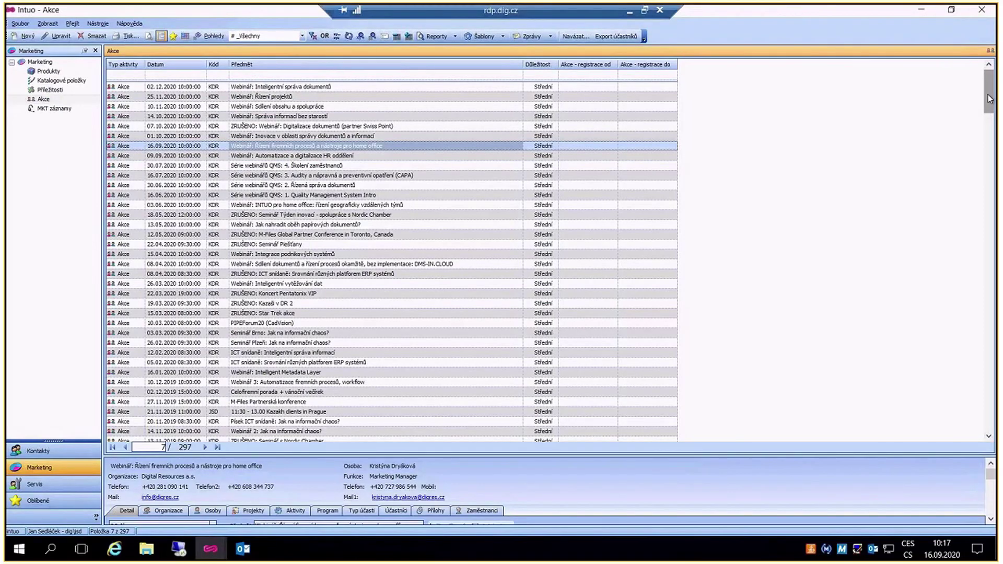
pyautogui.moveTo(990, 98); pyautogui.dragTo(986, 242)
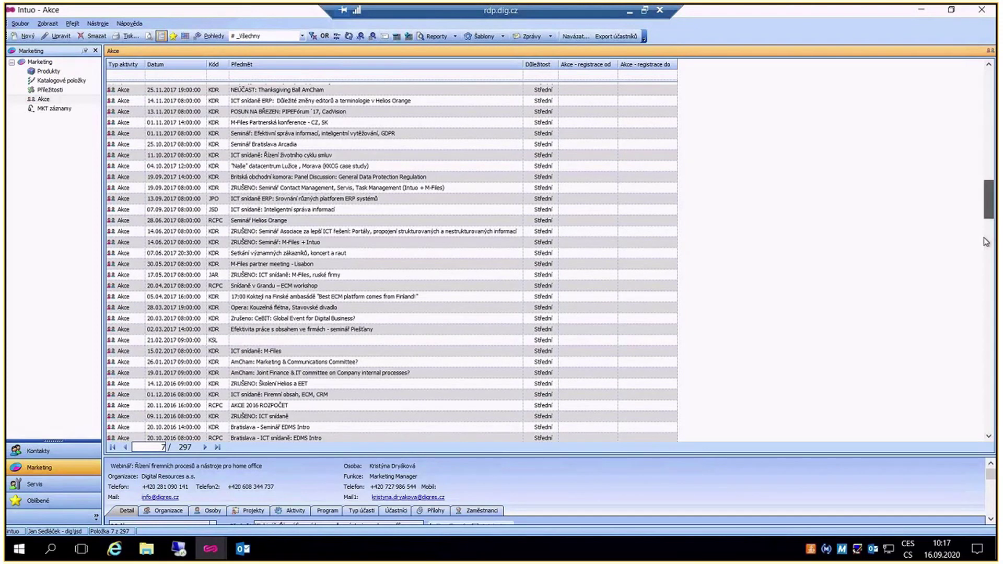
pyautogui.moveTo(985, 241); pyautogui.dragTo(974, 366)
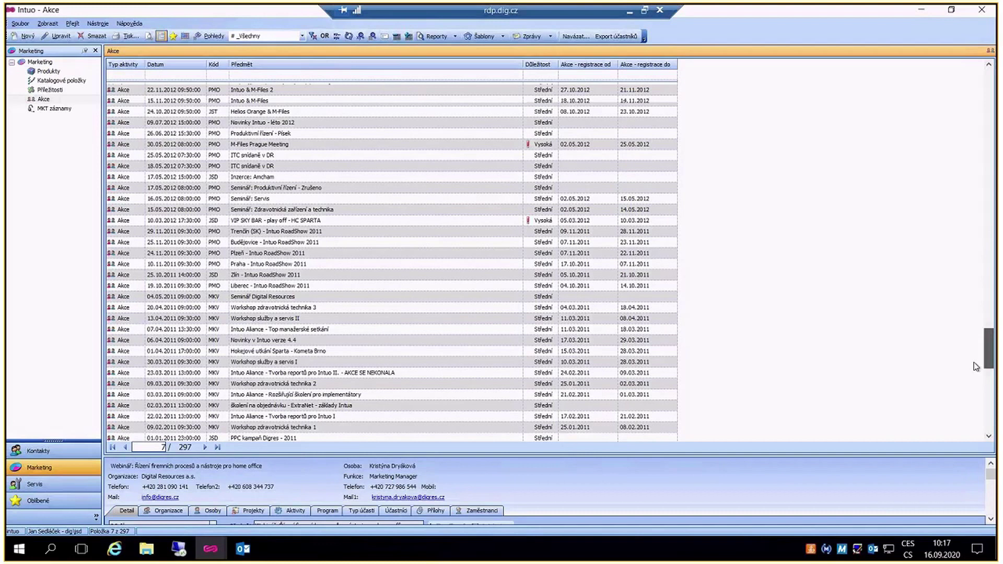
pyautogui.moveTo(974, 363); pyautogui.dragTo(980, 423)
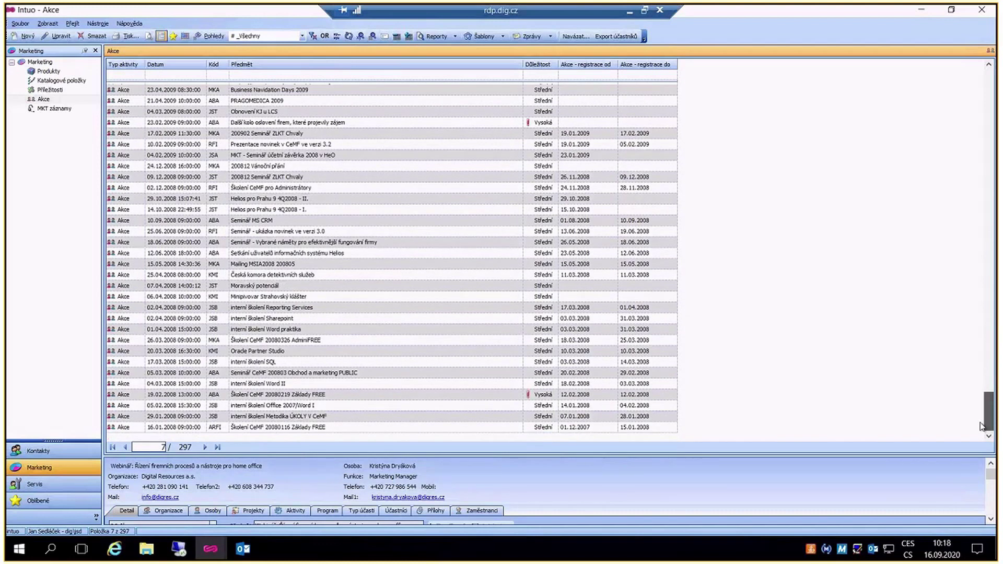
pyautogui.moveTo(980, 426); pyautogui.dragTo(985, 414)
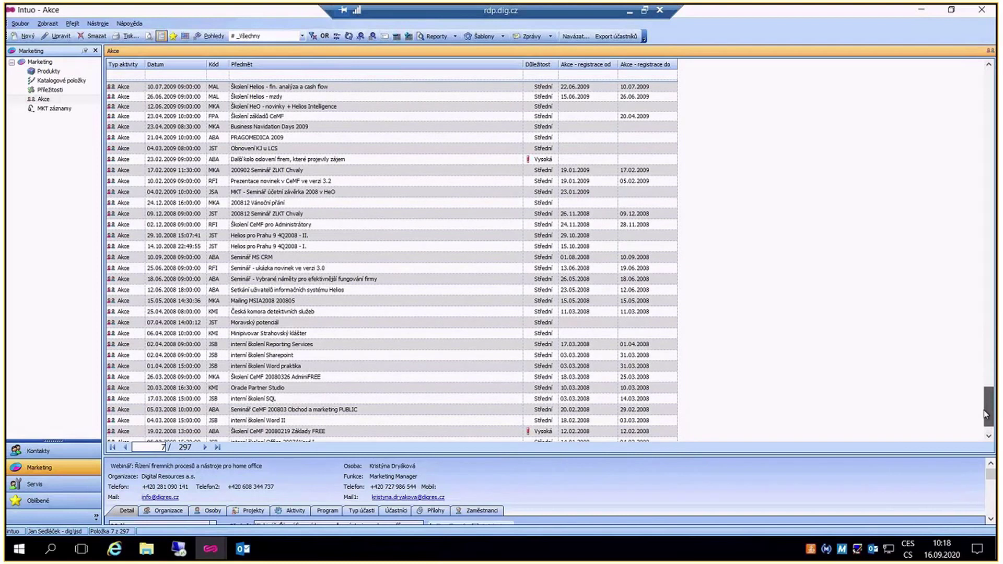
pyautogui.moveTo(985, 415); pyautogui.dragTo(987, 411)
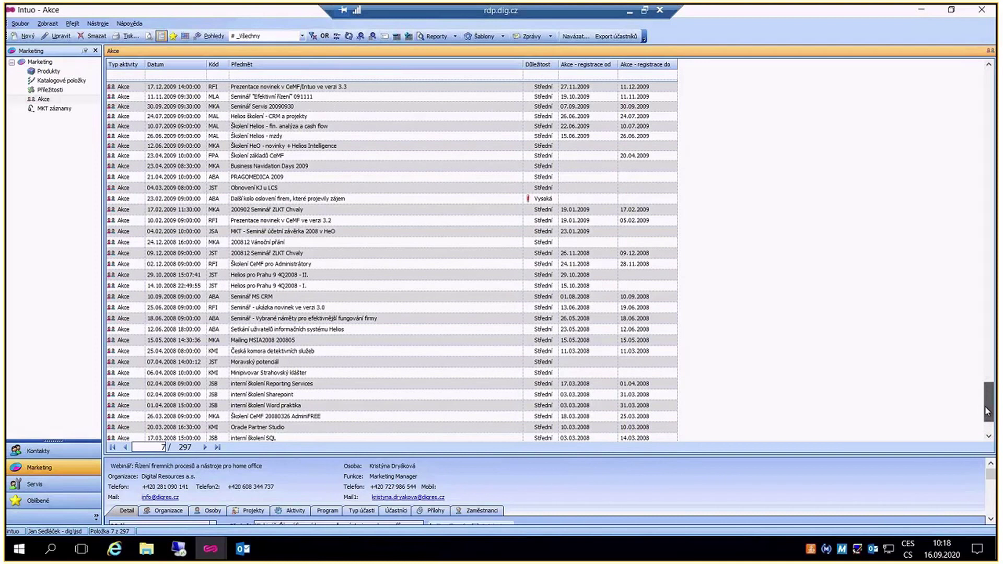
pyautogui.moveTo(987, 411); pyautogui.dragTo(987, 92)
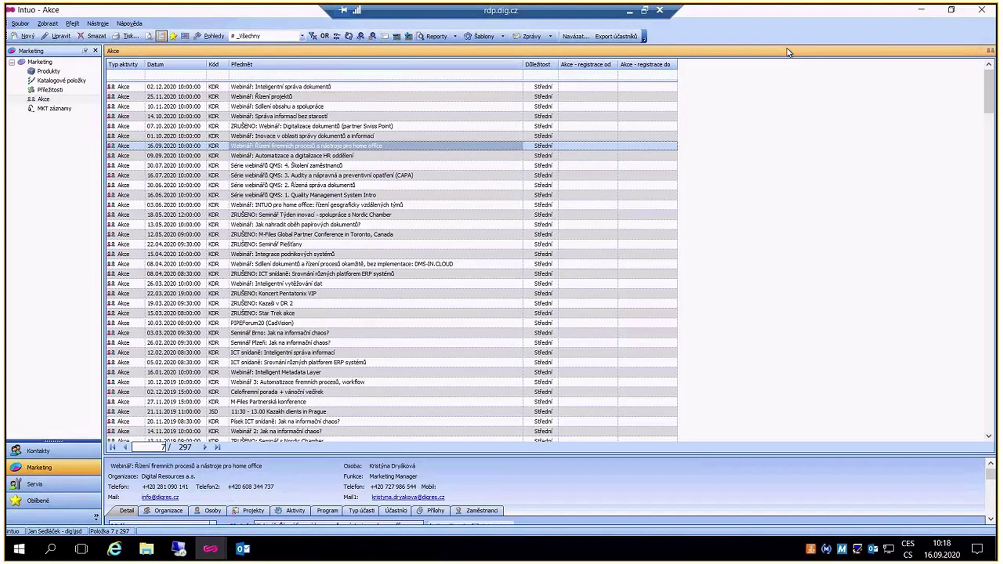
# Minimize Intuo, bring up the Outlook inbox at its newest messages, and search for a colleague's name
pyautogui.click(920, 10)
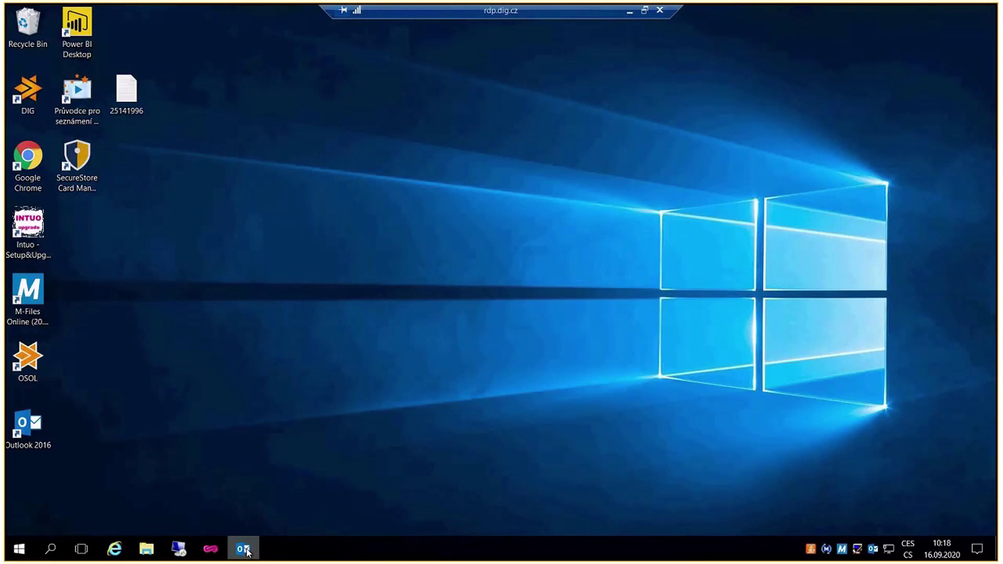
pyautogui.click(246, 551)
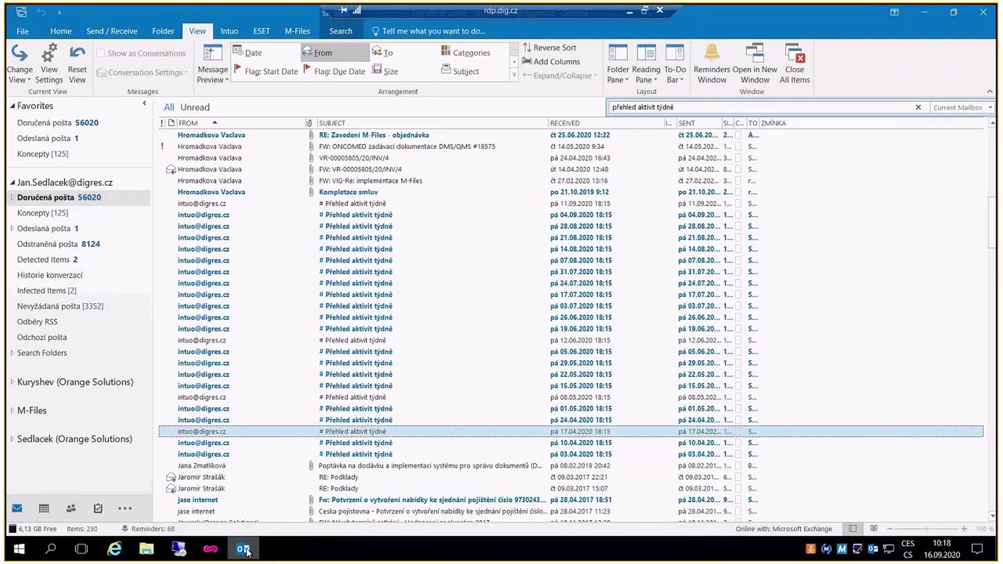
pyautogui.scroll(8, 973, 121)
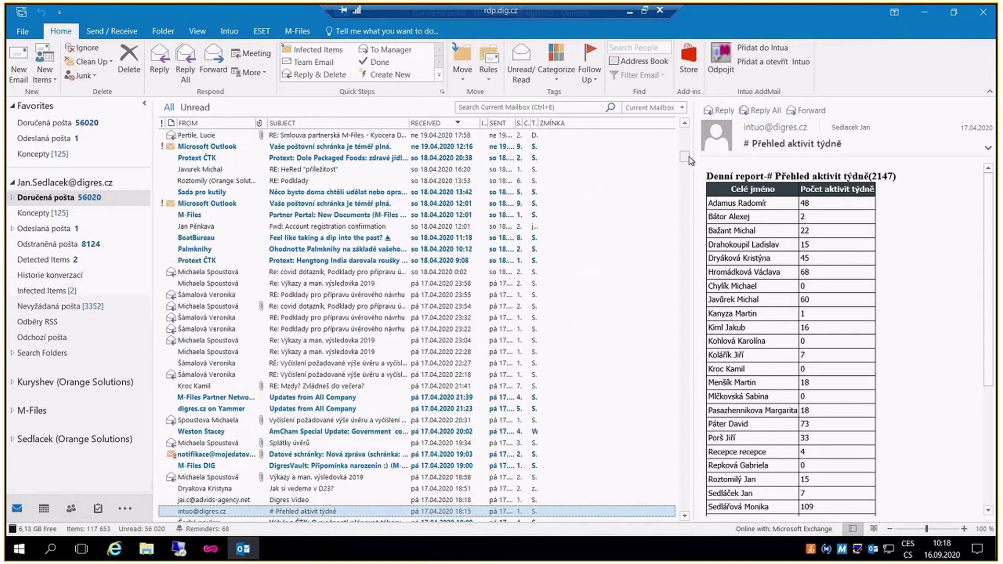
pyautogui.moveTo(684, 157); pyautogui.dragTo(684, 129)
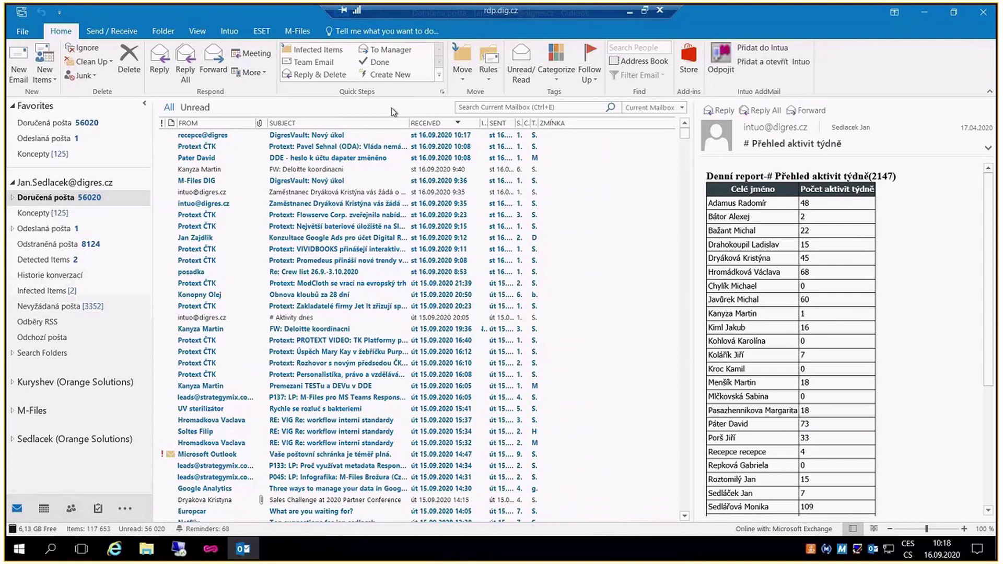
pyautogui.click(485, 107)
pyautogui.write('krist')
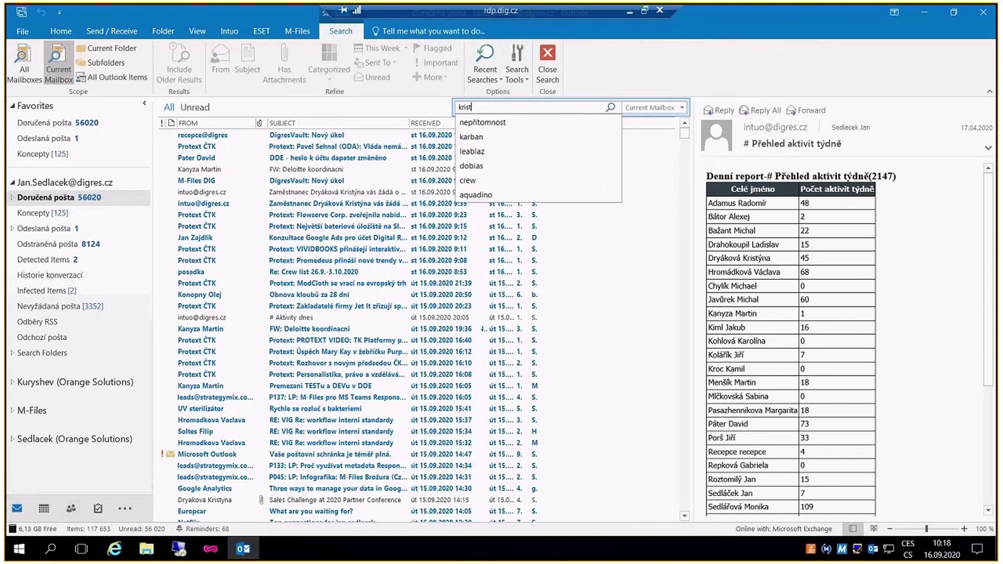
pyautogui.write('yna')
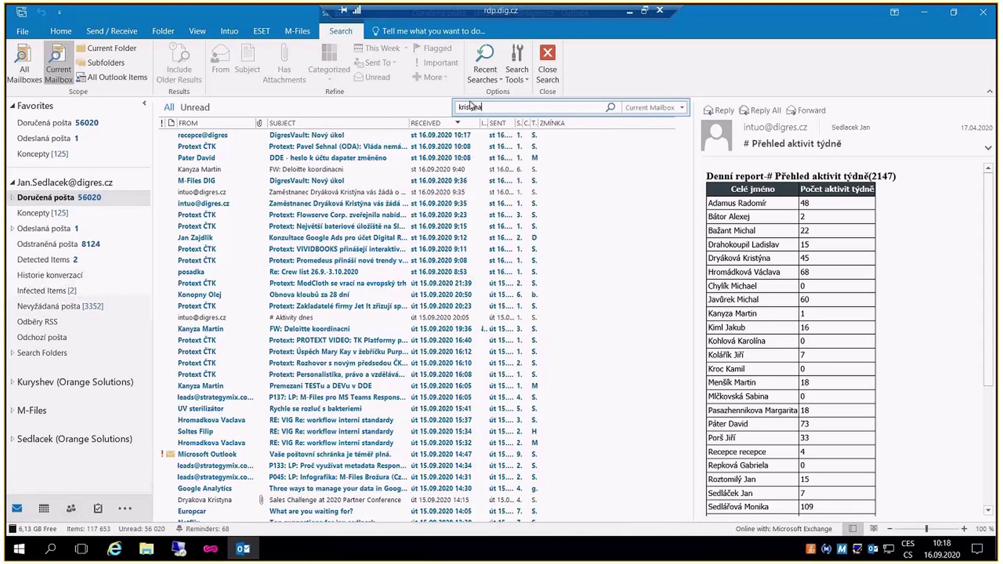
# Clear the search, return to Doručená pošta, and read the Re: Crew list 26.9.-3.10.2020 reply
pyautogui.click(58, 122)
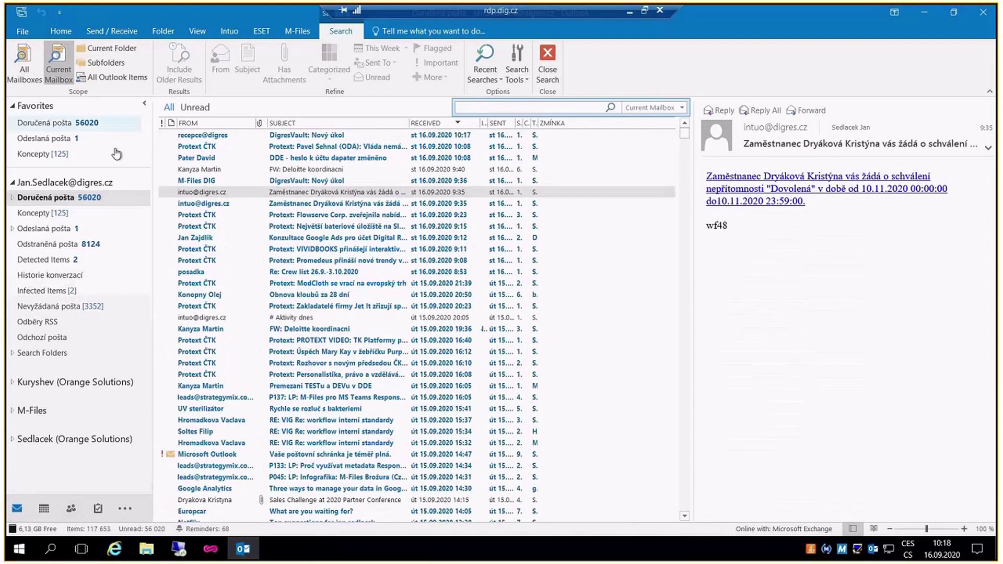
pyautogui.click(37, 211)
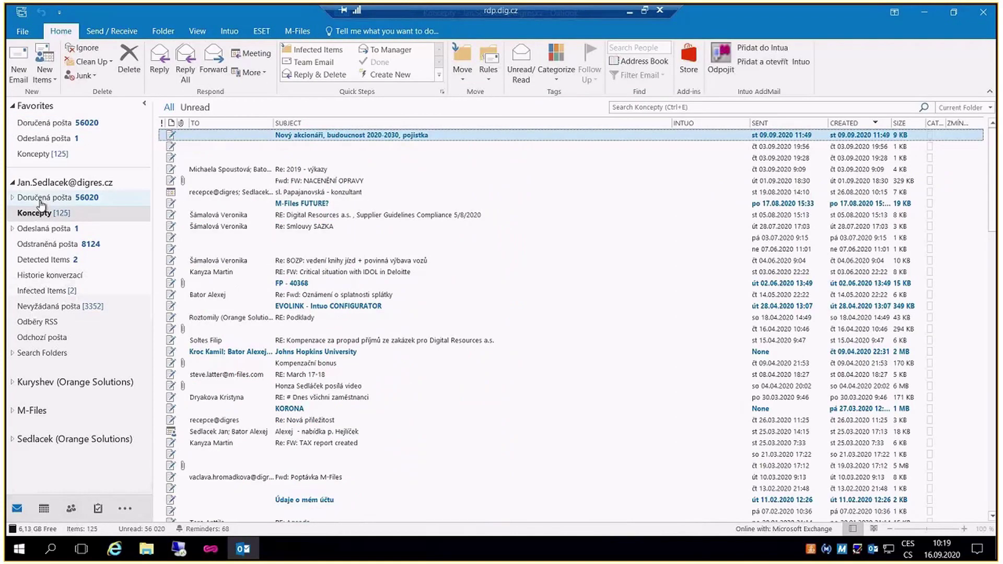
pyautogui.click(40, 198)
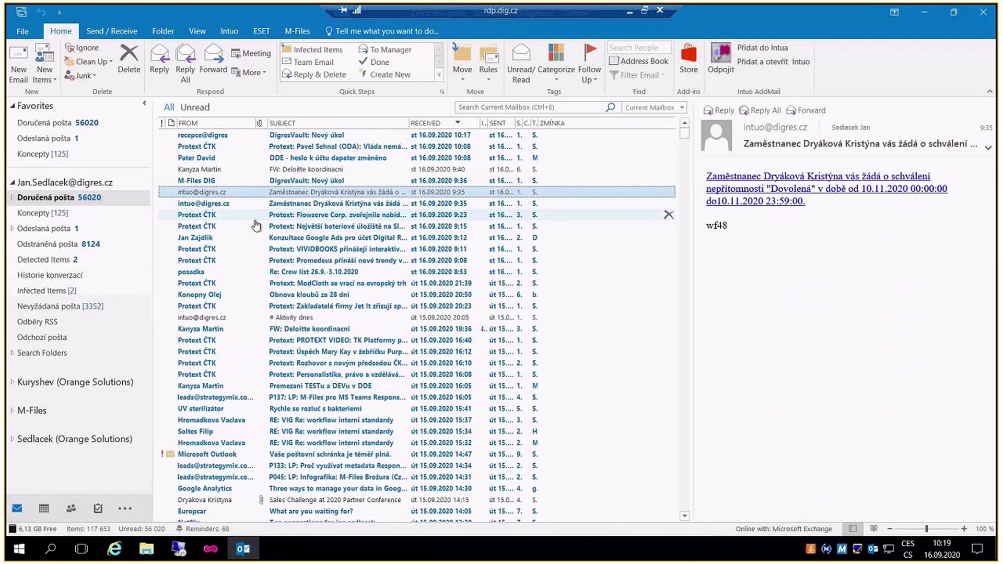
pyautogui.click(246, 271)
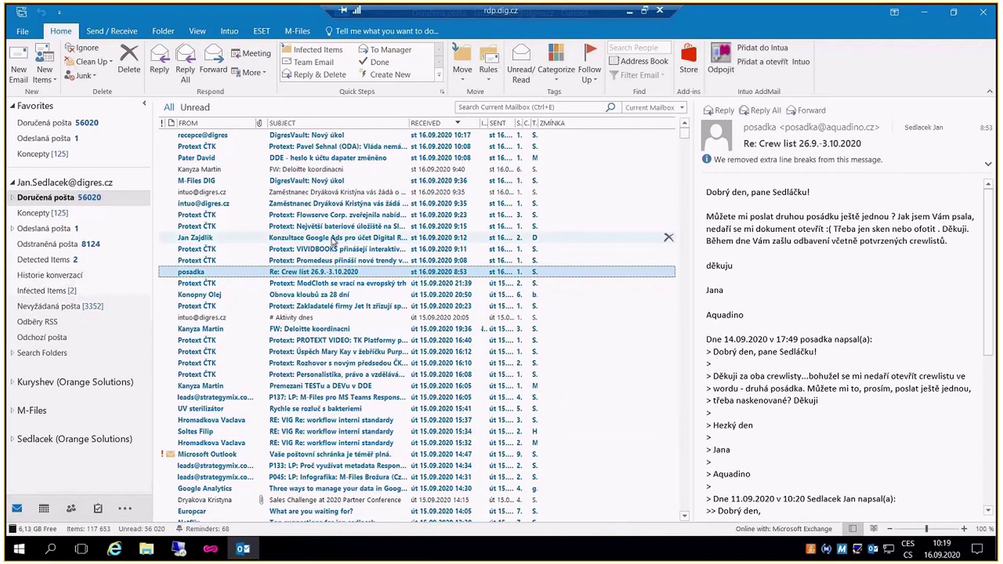
pyautogui.scroll(-4, 333, 241)
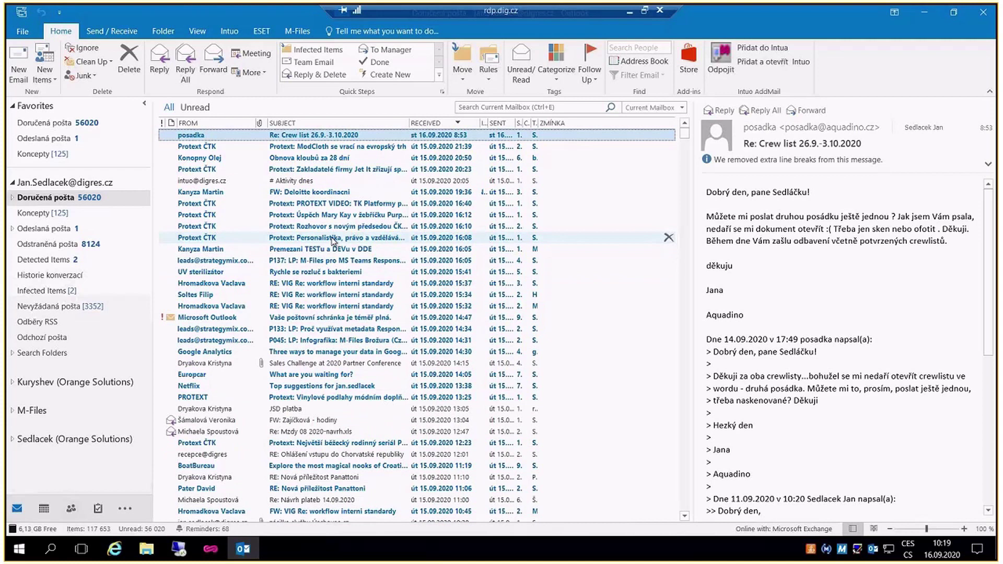
pyautogui.scroll(-3, 333, 241)
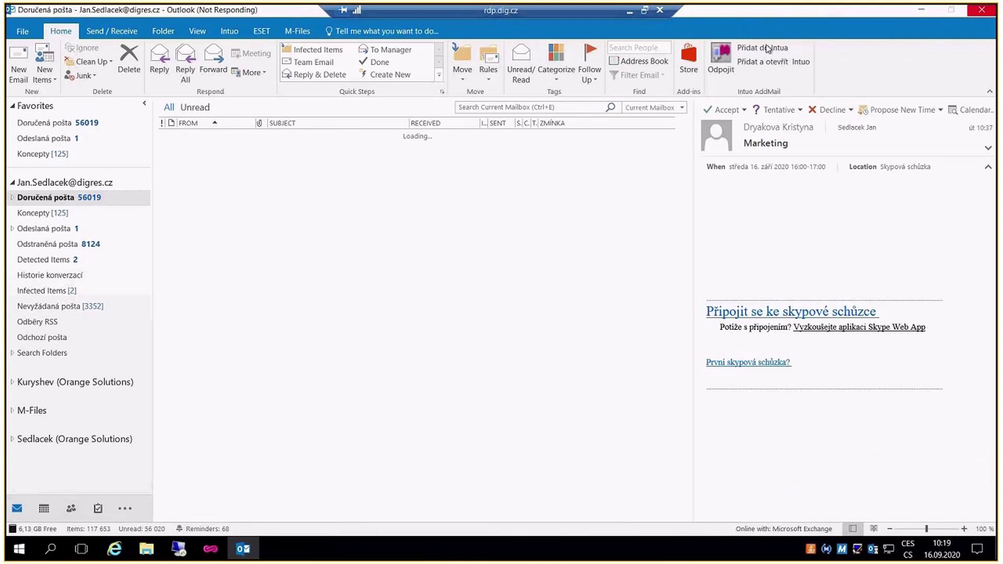
# Minimize and restore the frozen Outlook, then close its window from the taskbar menu
pyautogui.click(244, 549)
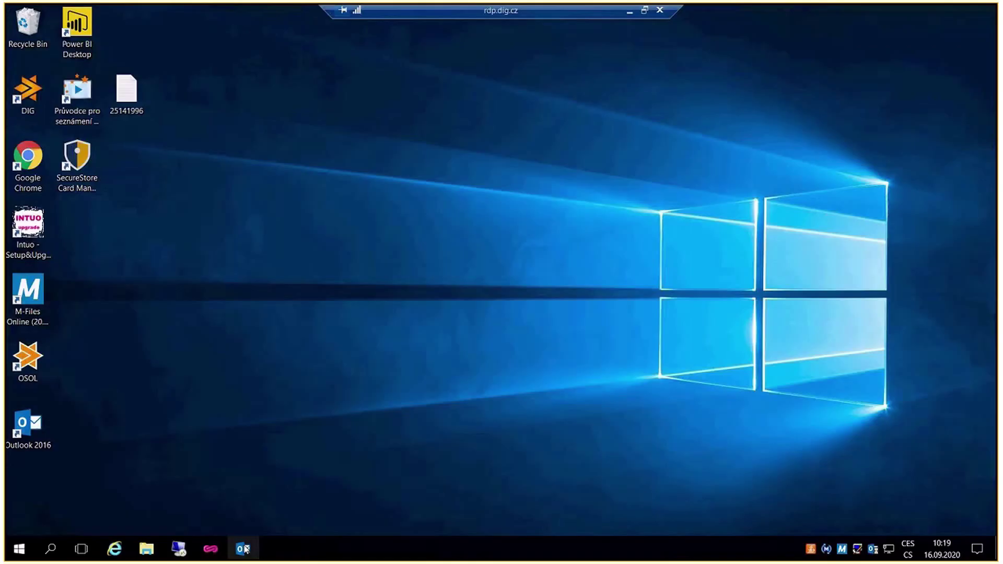
pyautogui.click(244, 548)
pyautogui.rightClick(244, 549)
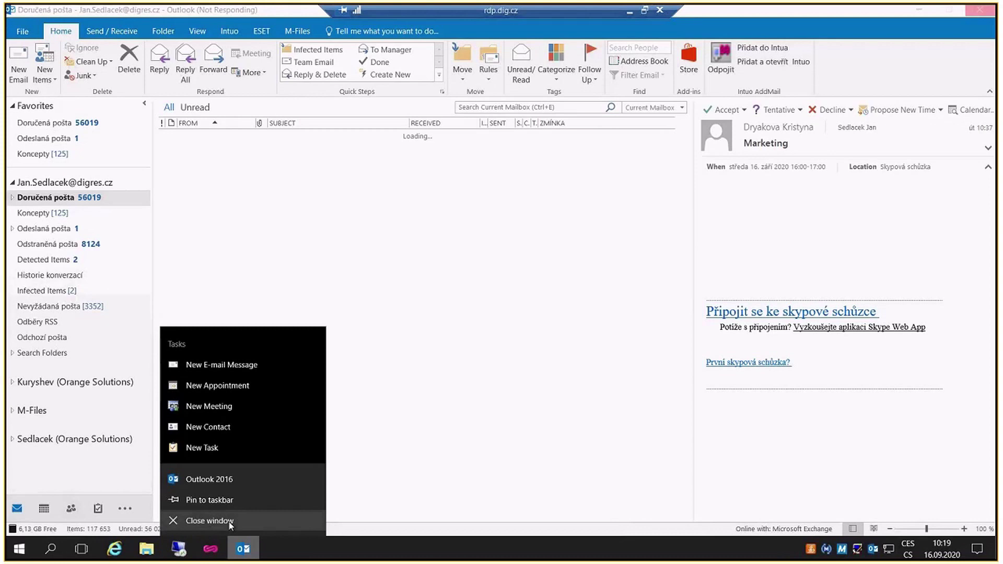
pyautogui.click(230, 521)
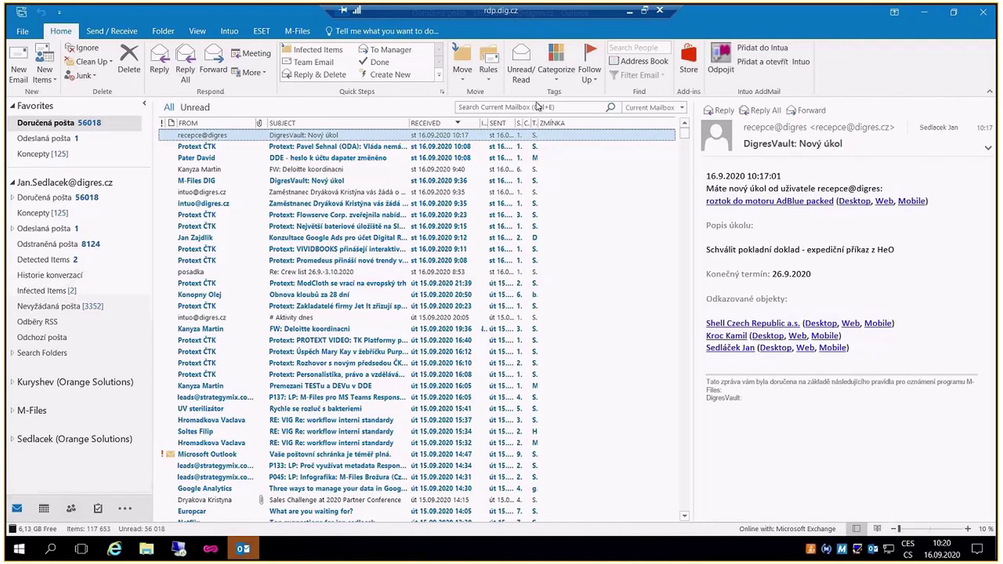
# Open the Intuo absence-request e-mail for Dovolená 10.11.2020 and follow its intuo:// link
pyautogui.click(315, 193)
pyautogui.doubleClick(315, 195)
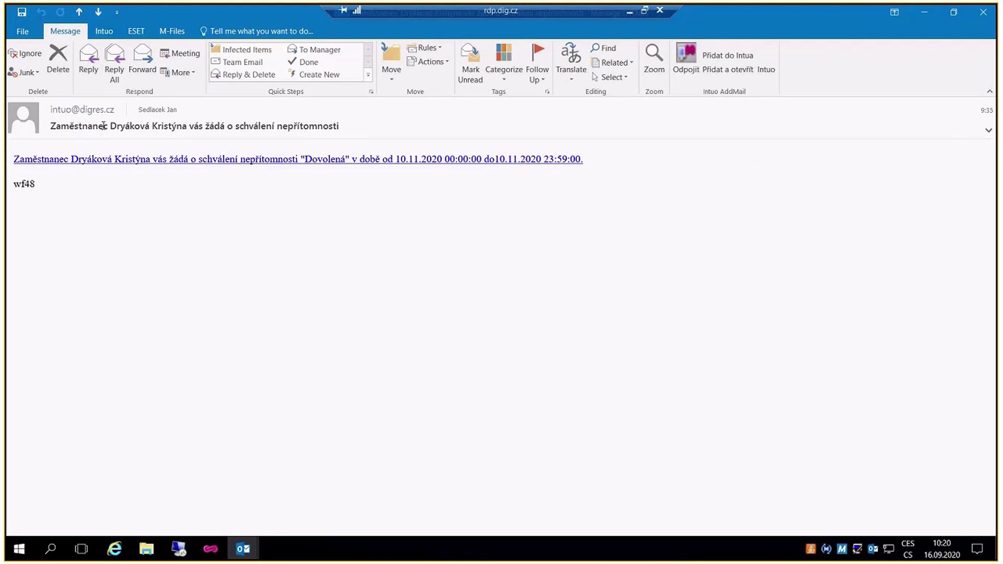
pyautogui.moveTo(109, 126); pyautogui.dragTo(181, 126)
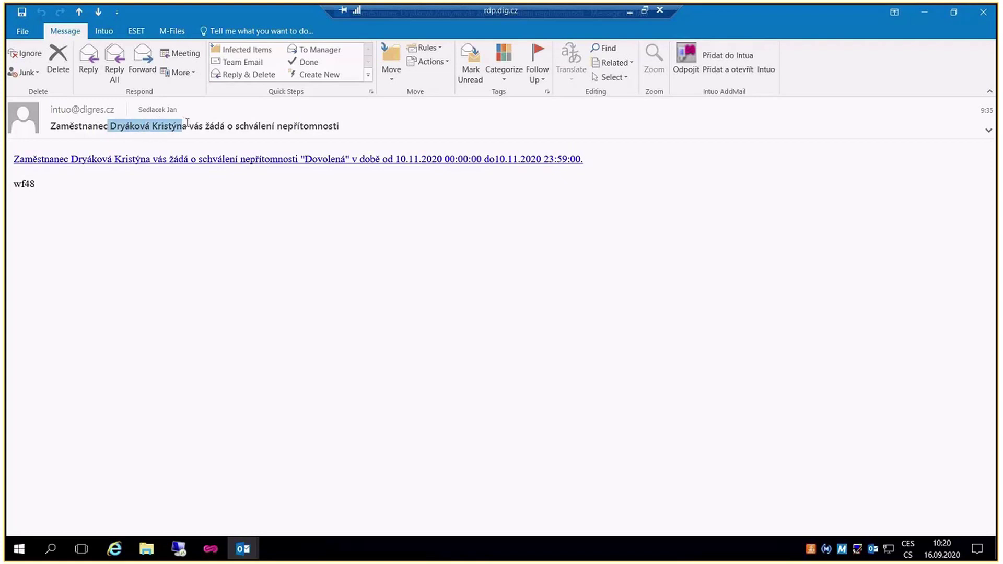
pyautogui.click(356, 163)
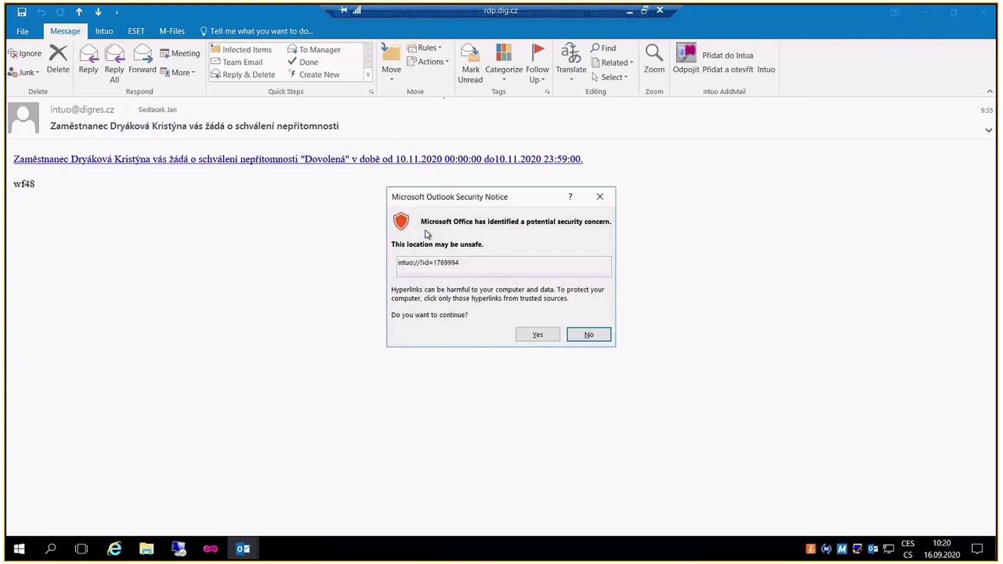
# Accept the link warning, change the Dovolená absence status from Žádost to Schváleno, and save
pyautogui.click(530, 339)
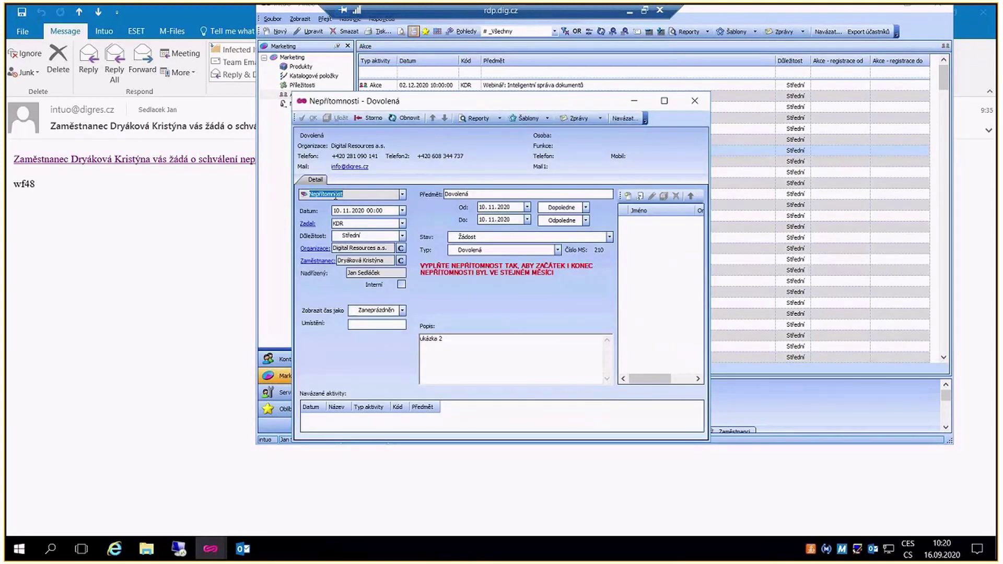
pyautogui.click(482, 194)
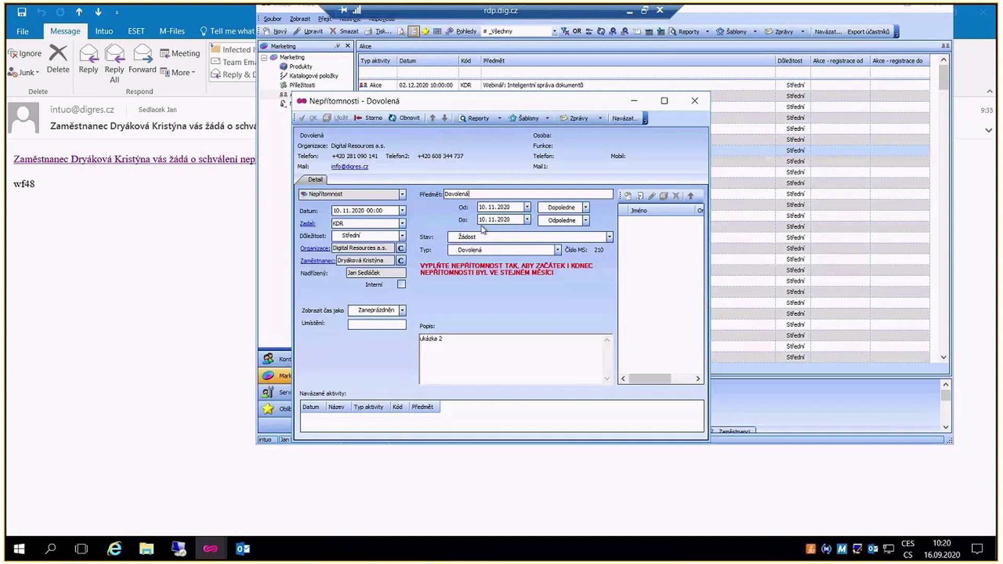
pyautogui.click(609, 237)
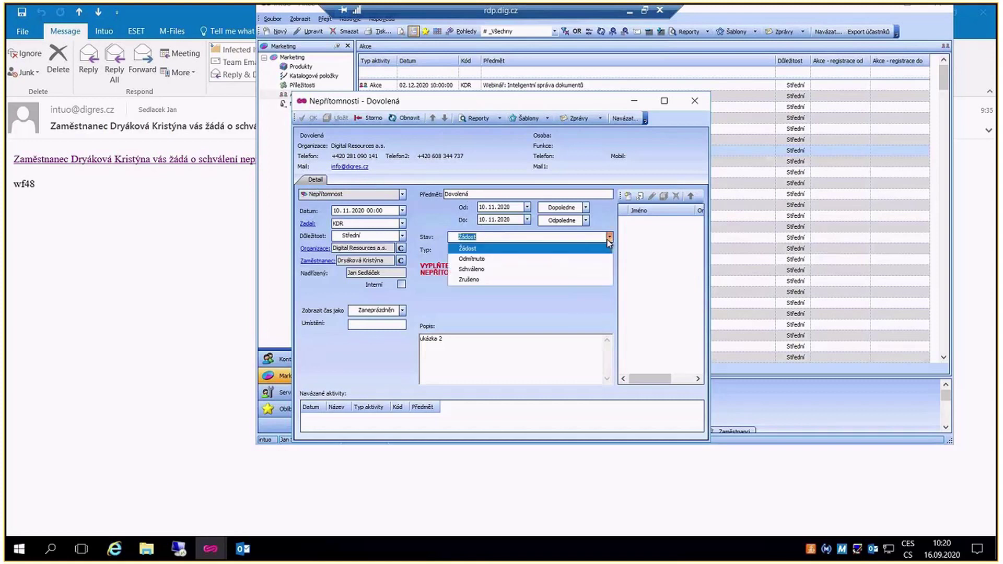
pyautogui.click(564, 270)
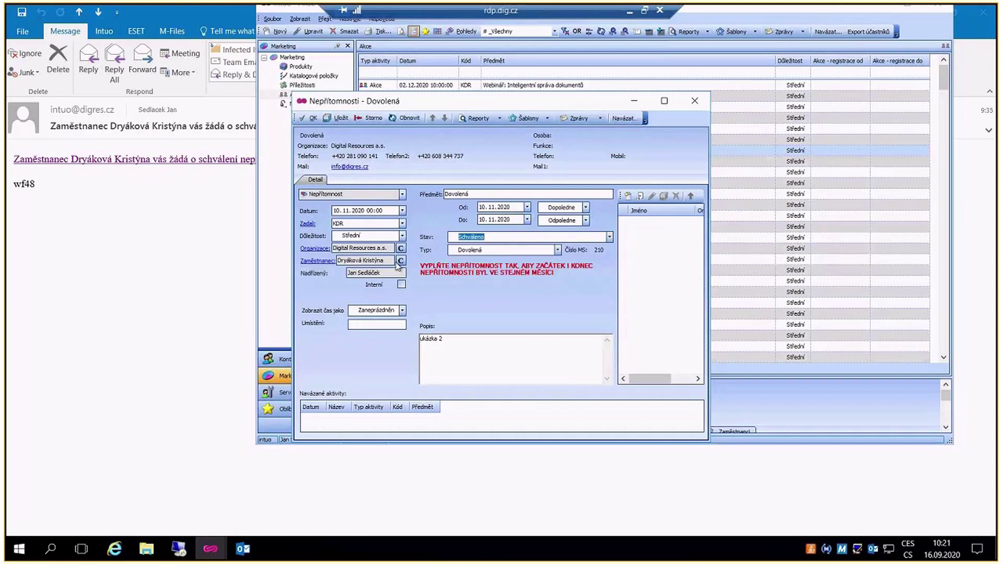
pyautogui.click(335, 119)
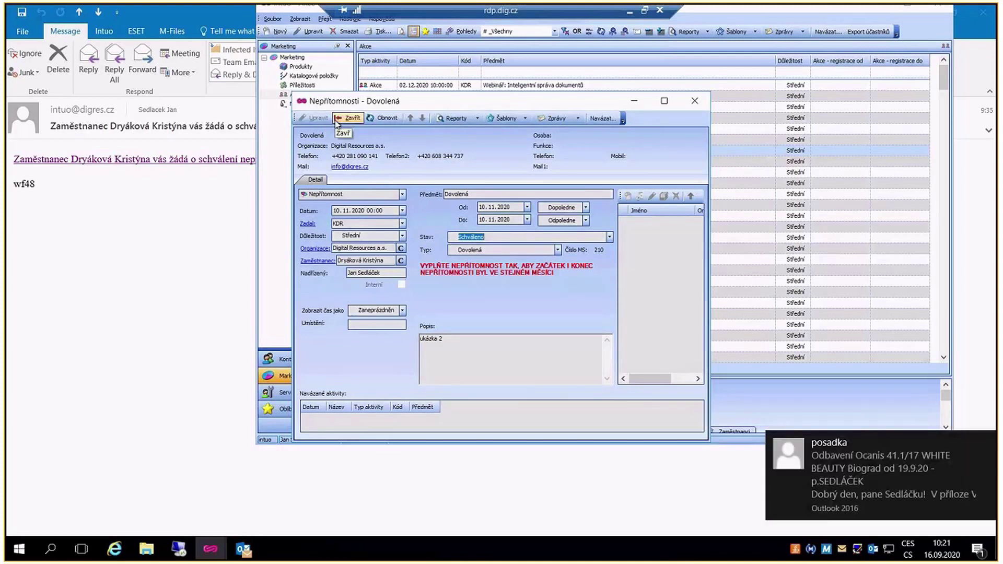
# Close the saved absence record and bring the Intuo Organizace window forward
pyautogui.click(695, 101)
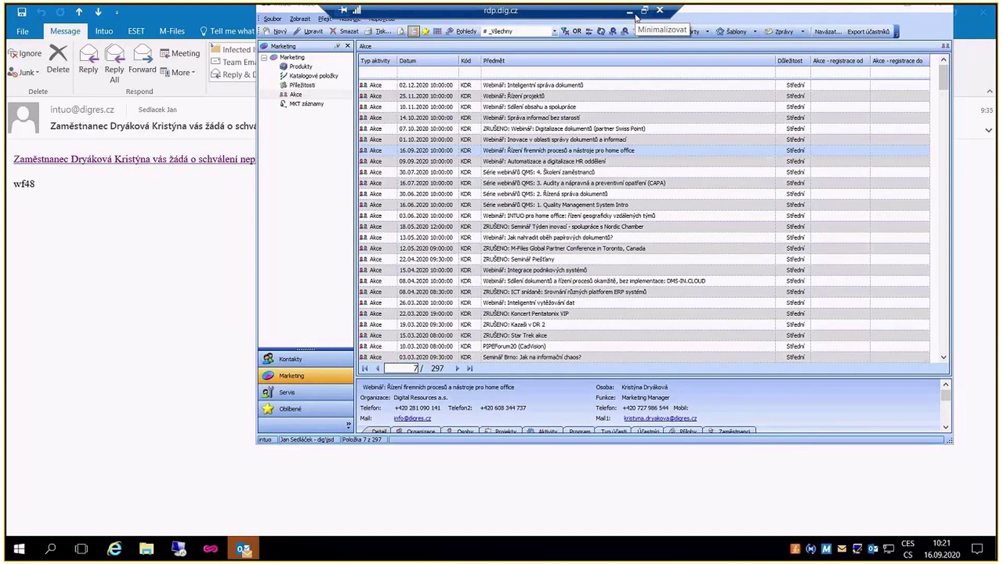
pyautogui.click(786, 11)
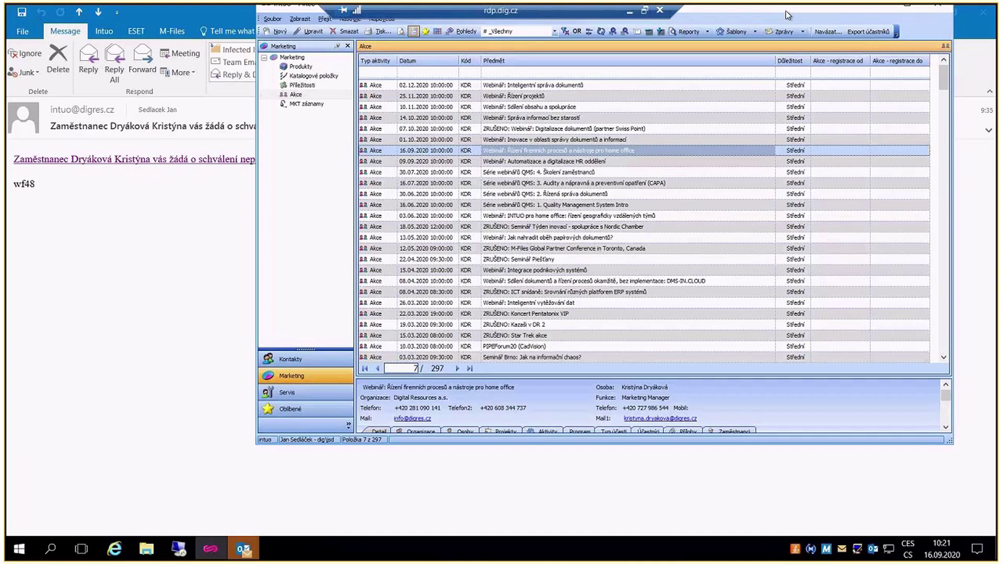
pyautogui.moveTo(785, 10); pyautogui.dragTo(768, 21)
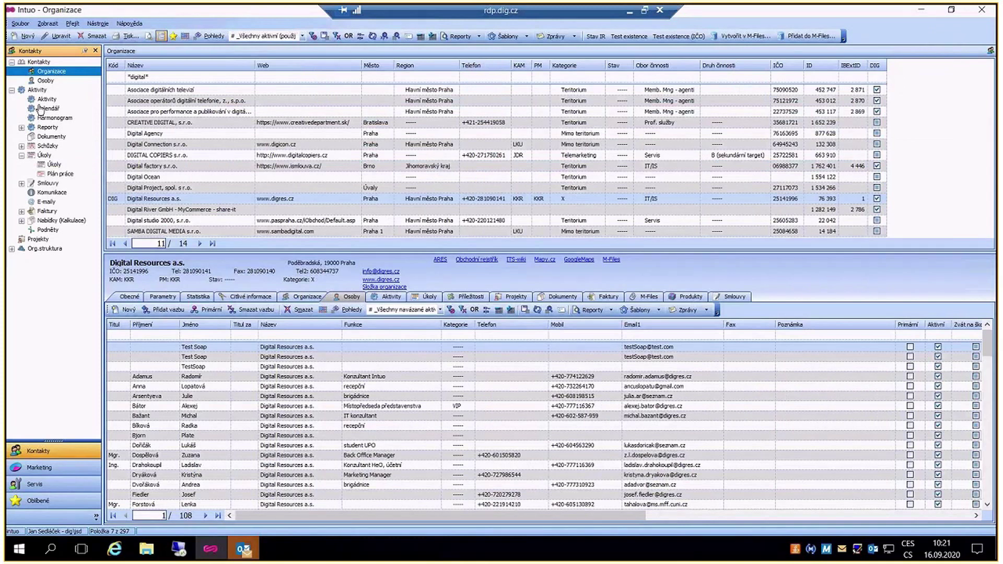
# Switch to Aktivity, then open Nabídky (Kalkulace) from the Oblíbené list
pyautogui.click(51, 99)
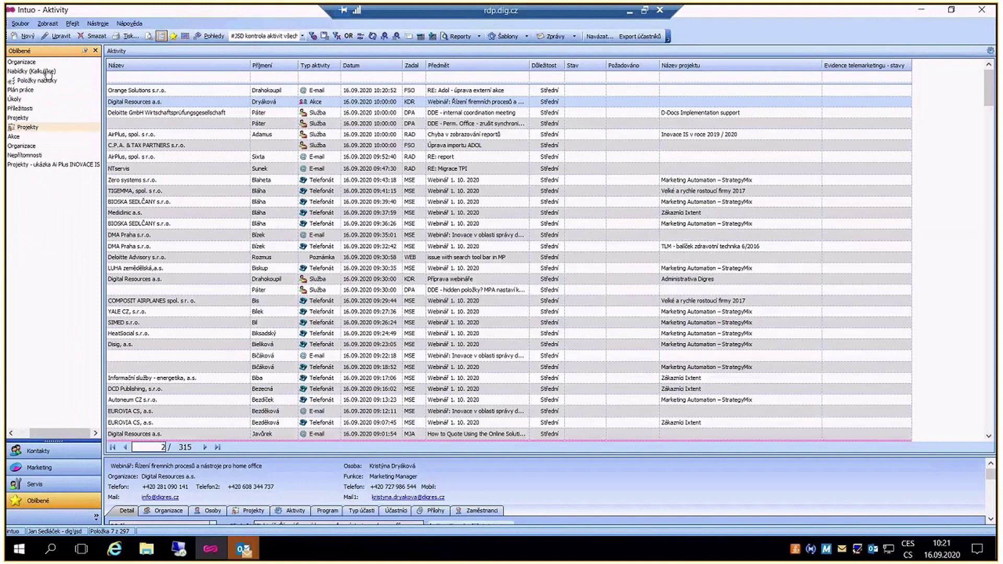
pyautogui.click(47, 71)
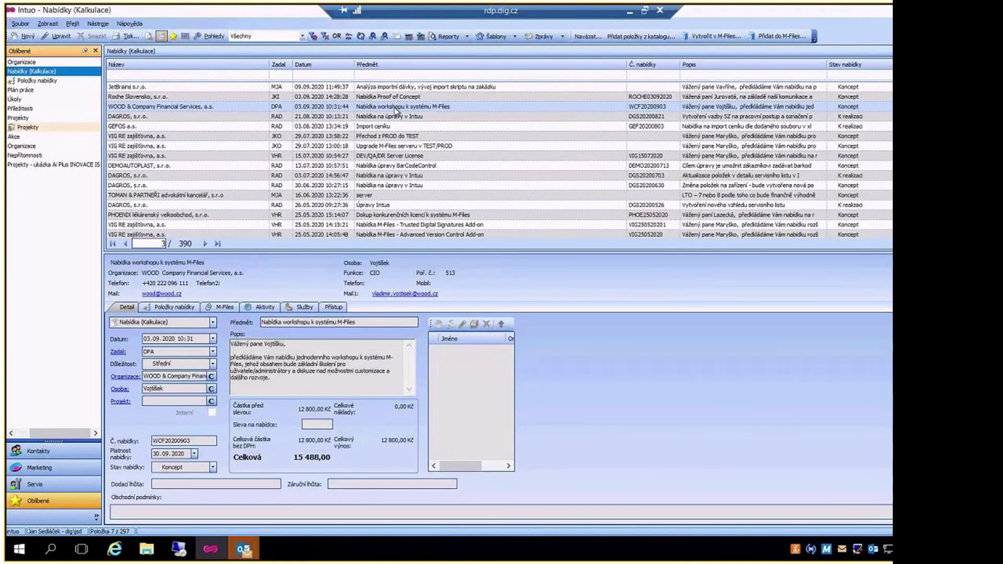
# Open the Nabídka workshopu k systému M-Files offer and review its line items
pyautogui.doubleClick(396, 107)
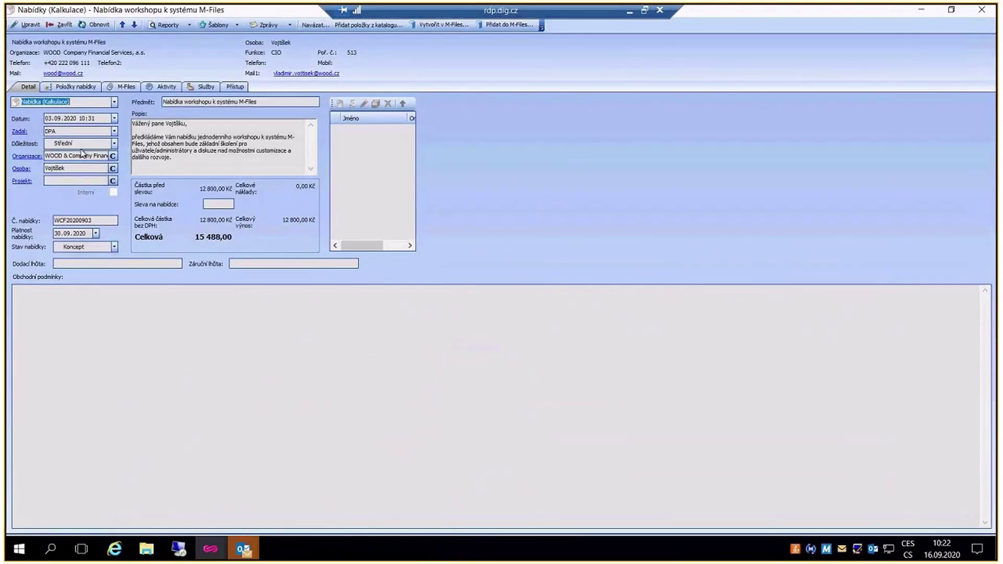
pyautogui.click(189, 27)
pyautogui.moveTo(193, 37)
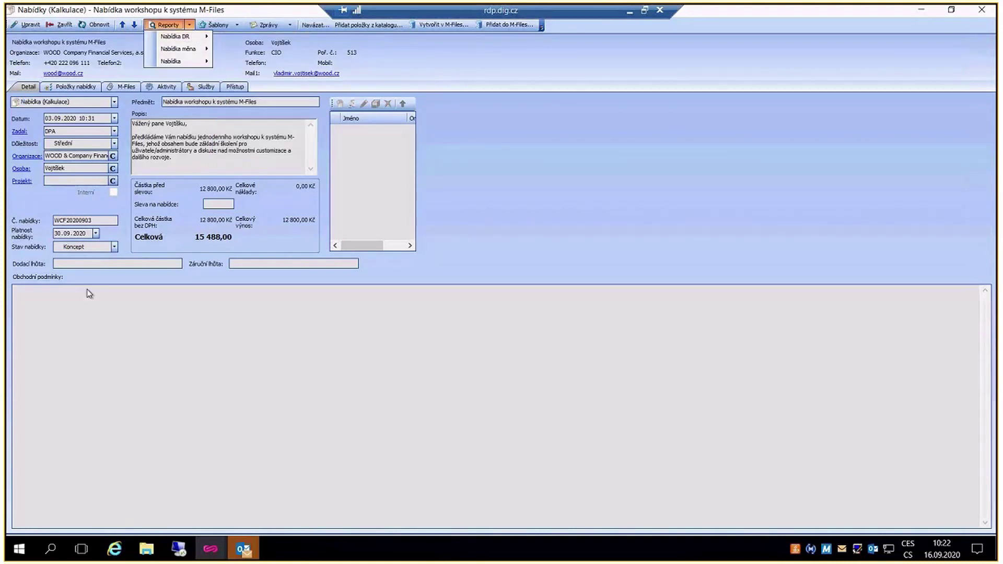
pyautogui.click(76, 88)
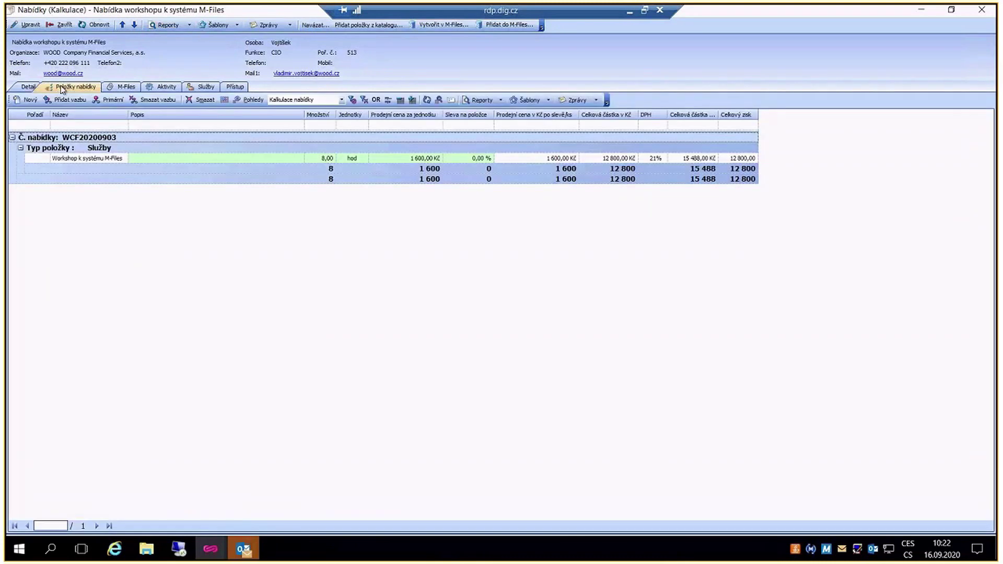
pyautogui.click(30, 88)
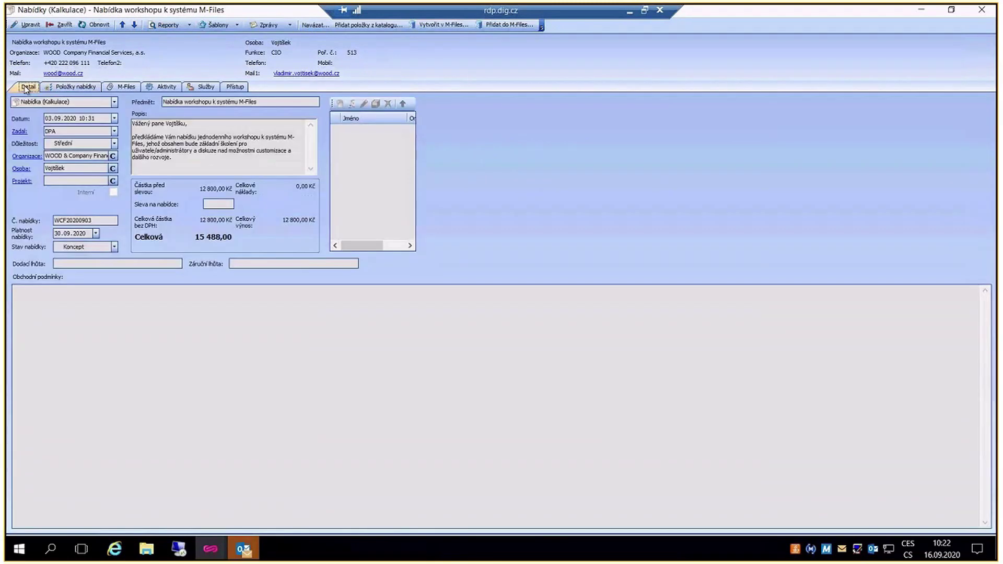
# Generate the offer's Nabídka DR report as a PDF
pyautogui.click(187, 27)
pyautogui.moveTo(197, 37)
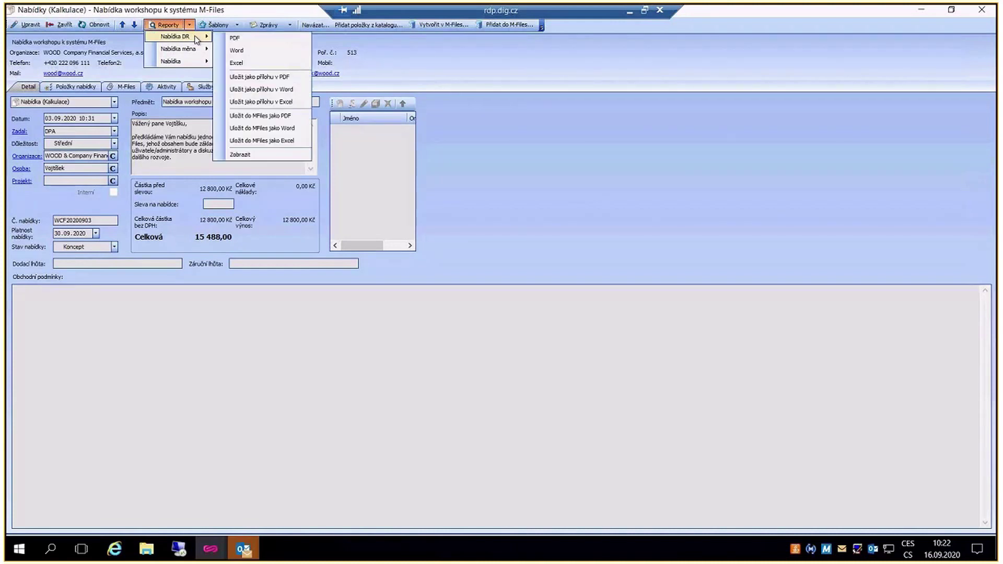
pyautogui.click(283, 41)
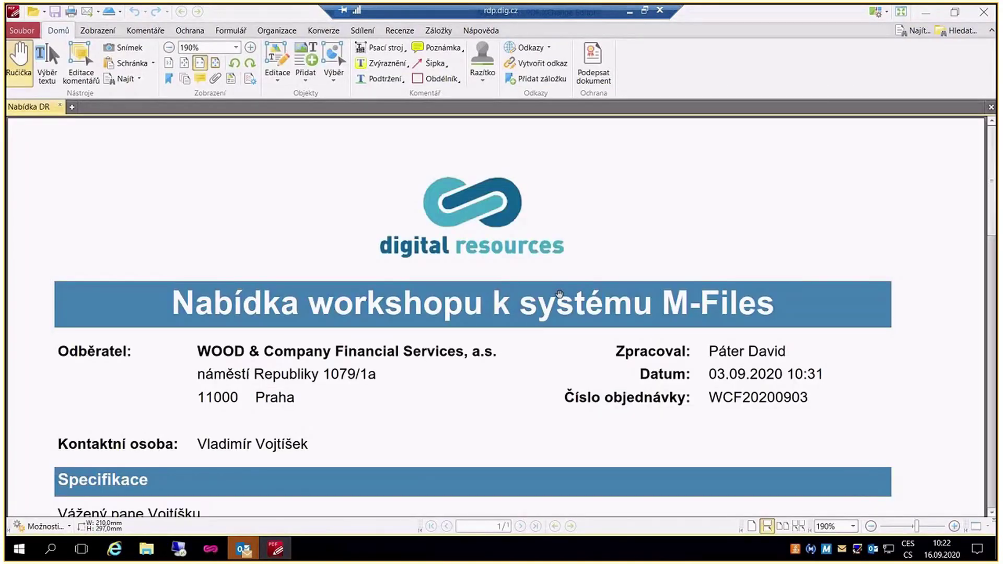
# Scroll the Nabídka DR offer PDF to its Rekapitulace nabídky summary and back, then close it
pyautogui.scroll(-3, 563, 281)
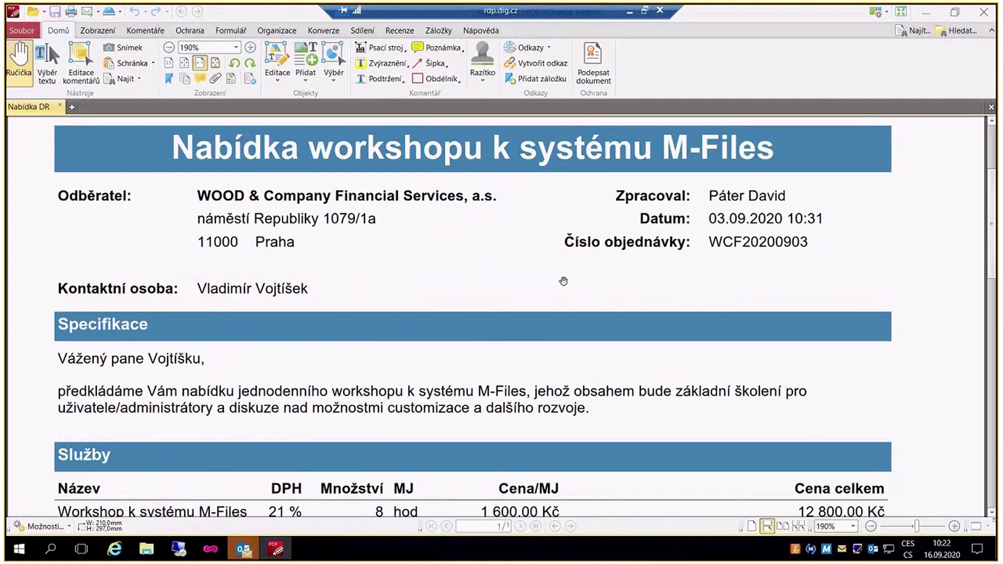
pyautogui.scroll(-4, 561, 279)
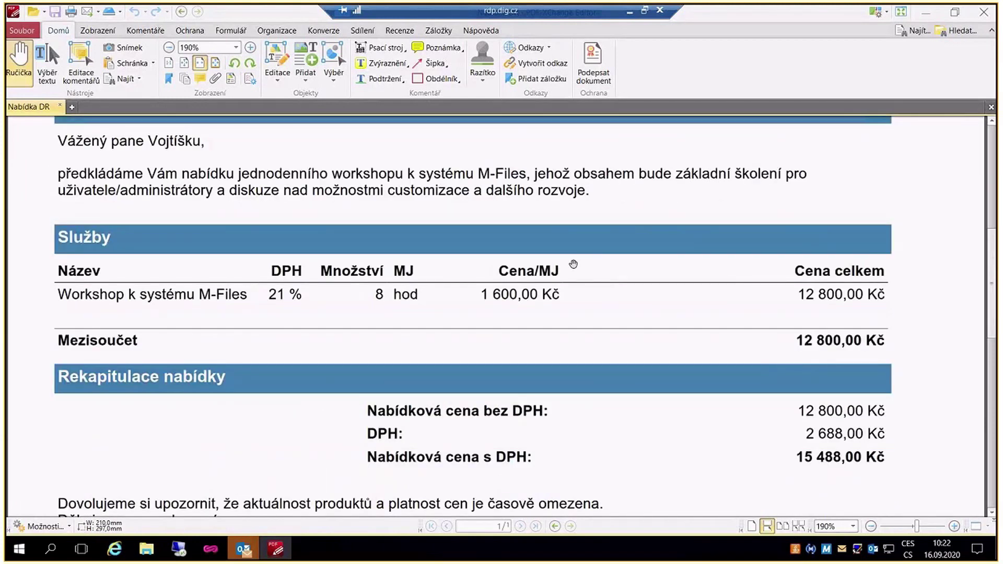
pyautogui.scroll(-4, 573, 264)
pyautogui.scroll(2, 574, 263)
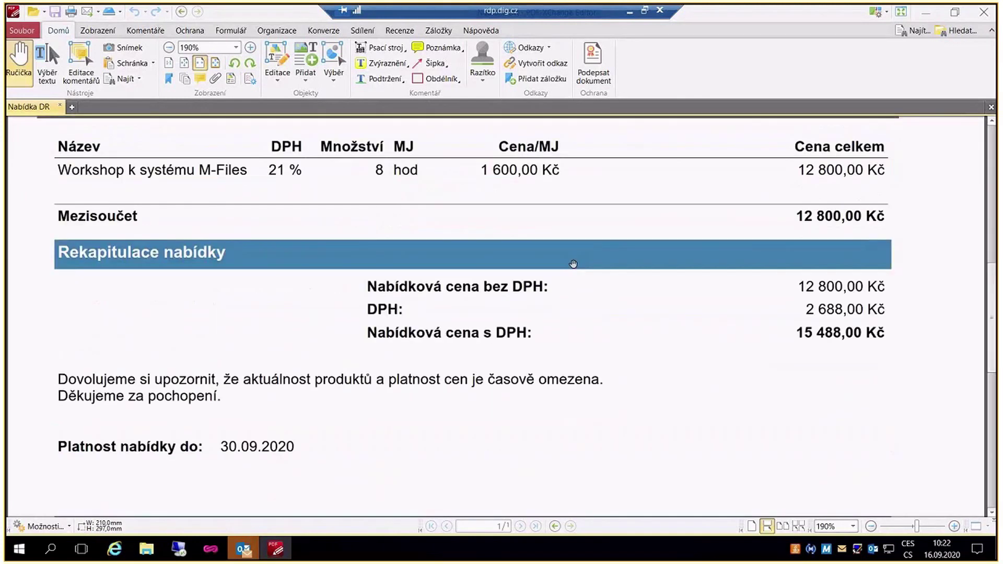
pyautogui.scroll(9, 575, 263)
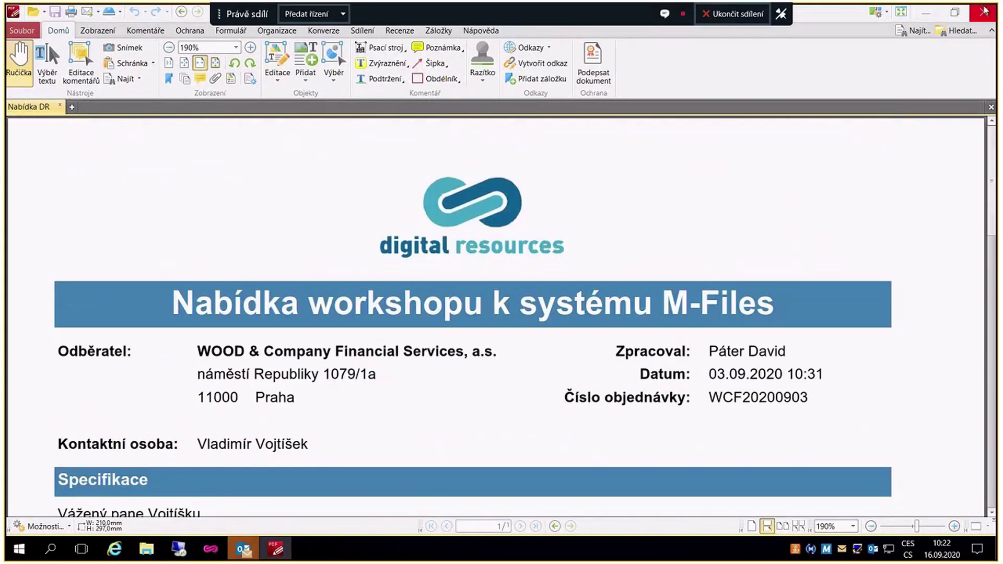
pyautogui.click(984, 13)
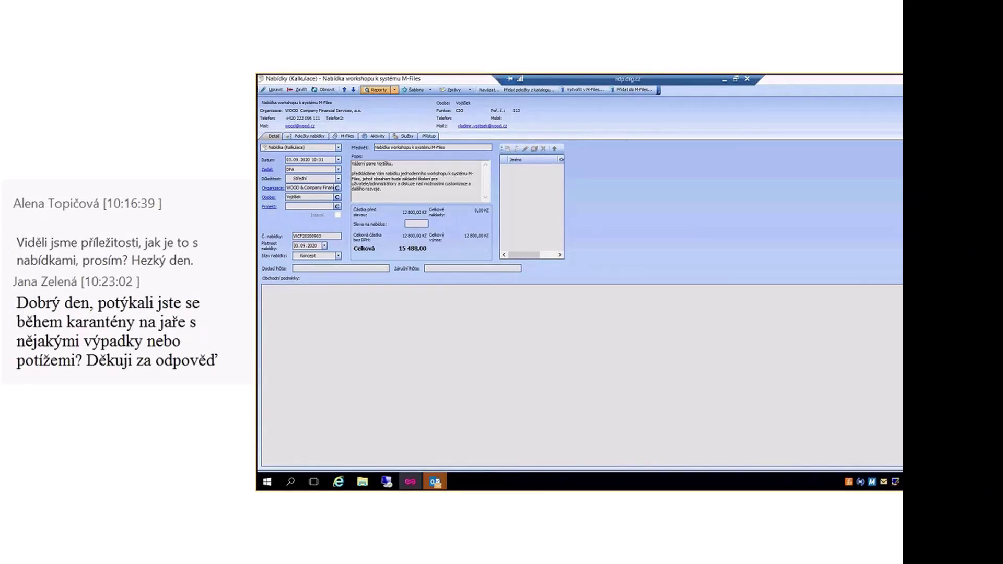
# Close the 'Nabídka workshopu k systému M-Files' offer window to return to the Nabídky list
pyautogui.click(940, 78)
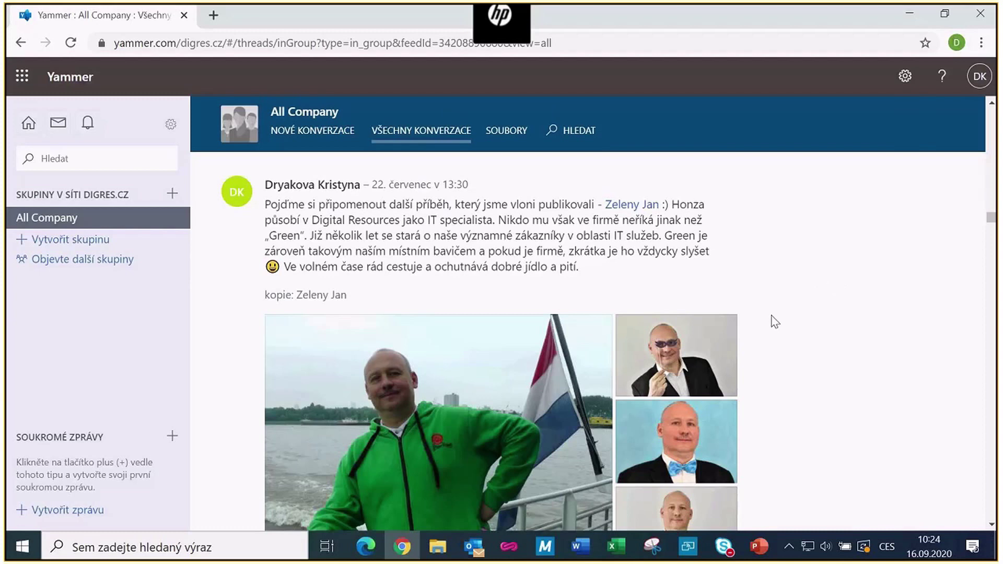
pyautogui.scroll(-6, 774, 321)
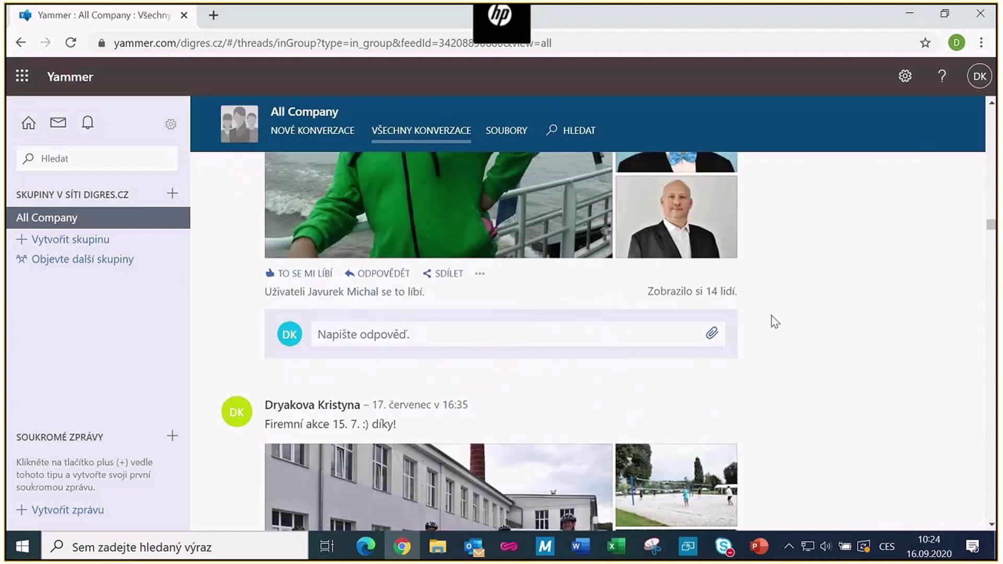
pyautogui.scroll(-4, 774, 321)
pyautogui.scroll(-7, 775, 321)
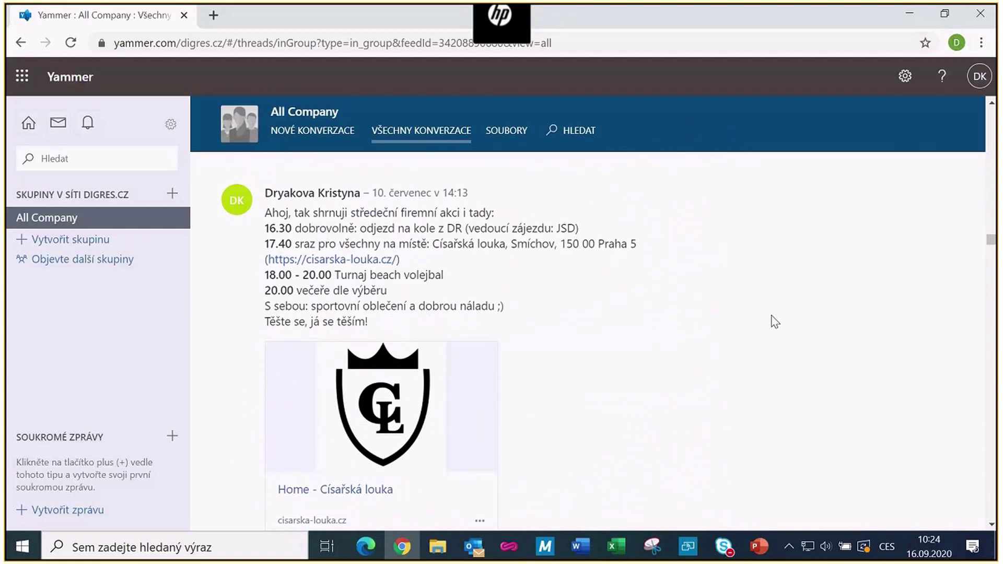
pyautogui.scroll(-15, 774, 321)
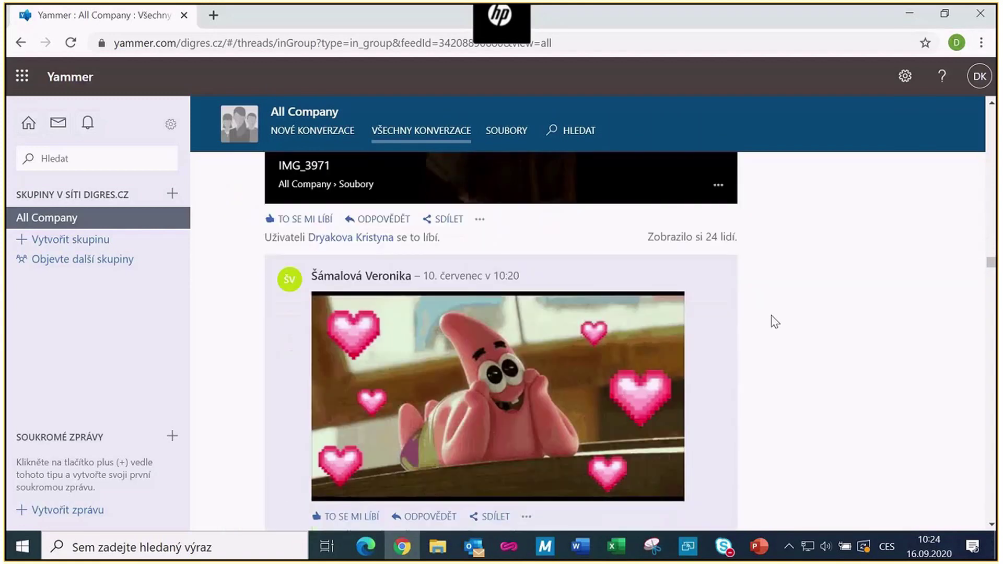
pyautogui.scroll(-7, 775, 321)
pyautogui.scroll(-7, 775, 321)
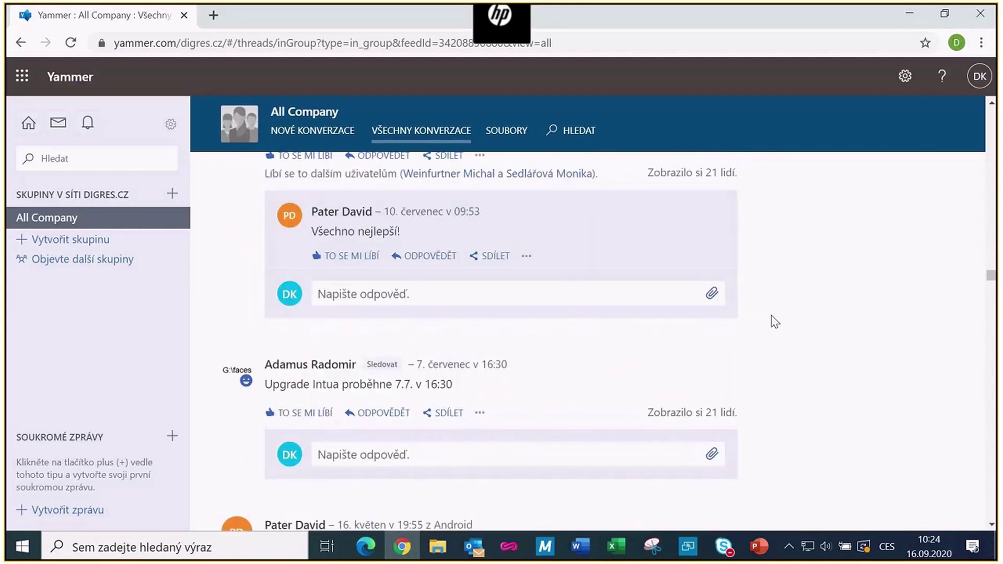
pyautogui.scroll(-13, 775, 322)
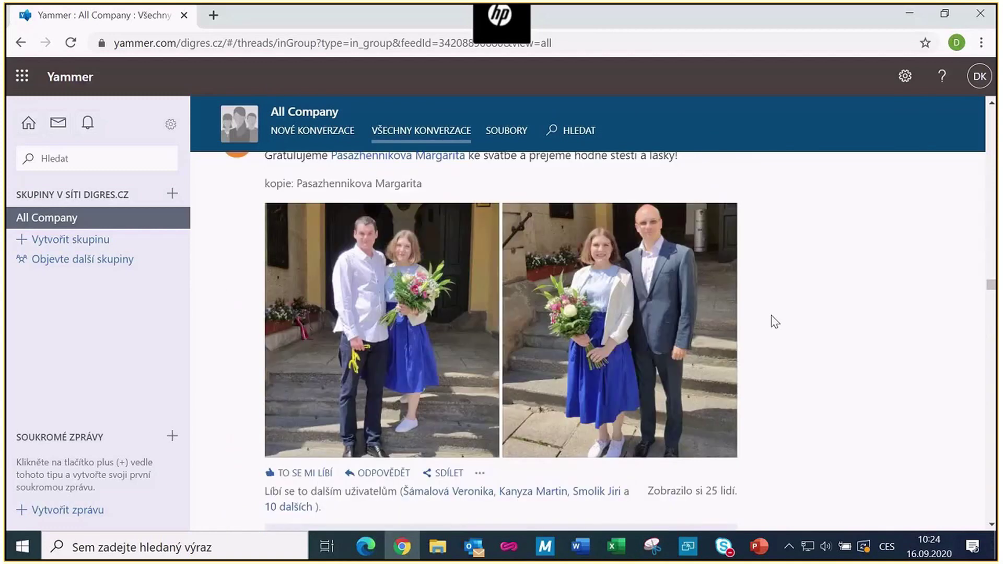
pyautogui.scroll(-4, 775, 321)
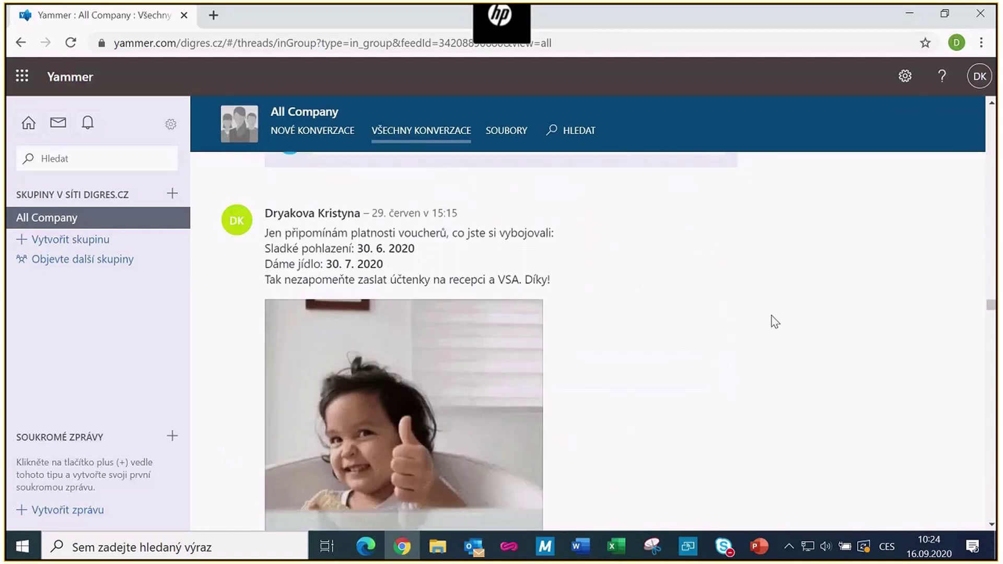
pyautogui.scroll(-9, 762, 321)
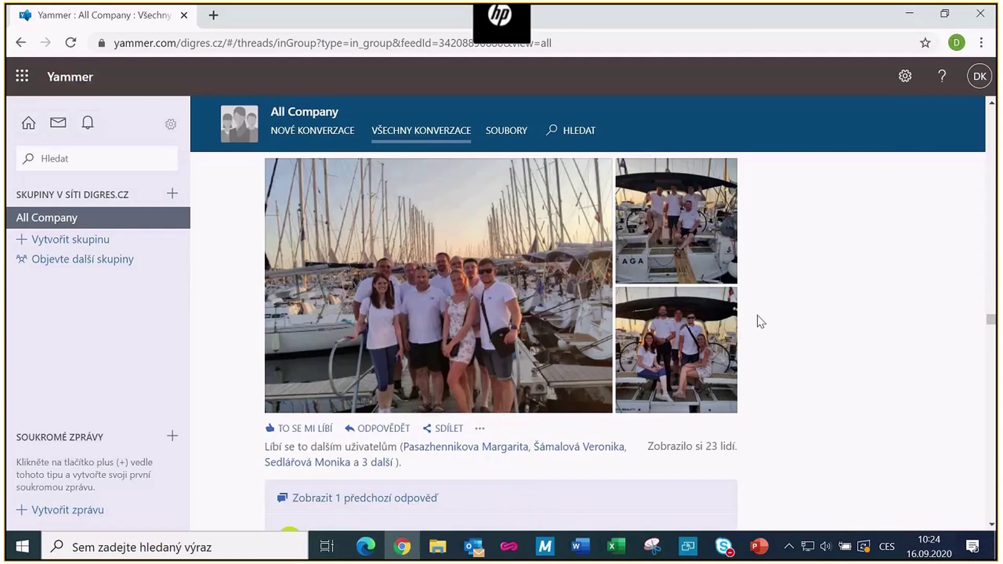
pyautogui.scroll(-15, 761, 321)
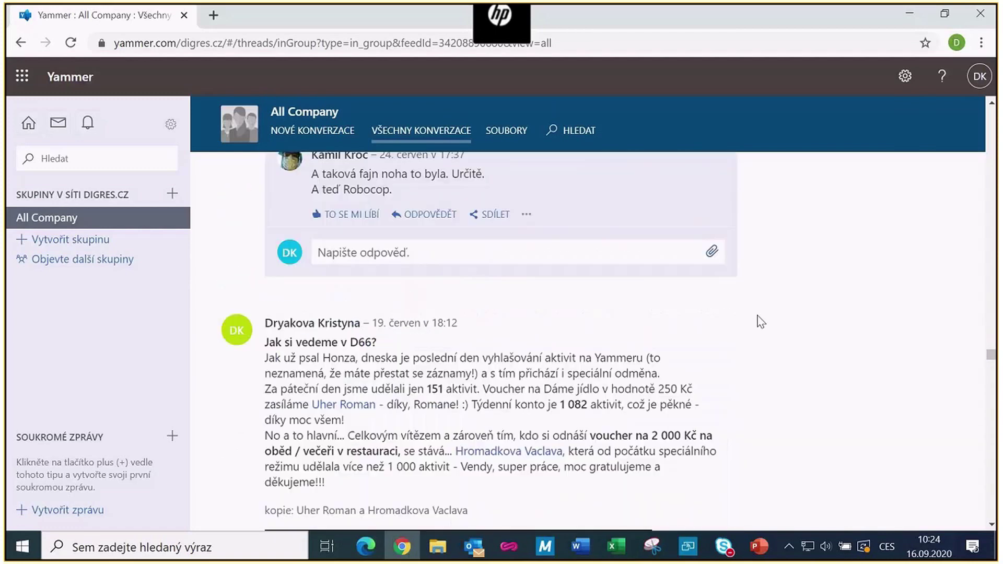
pyautogui.scroll(-3, 760, 321)
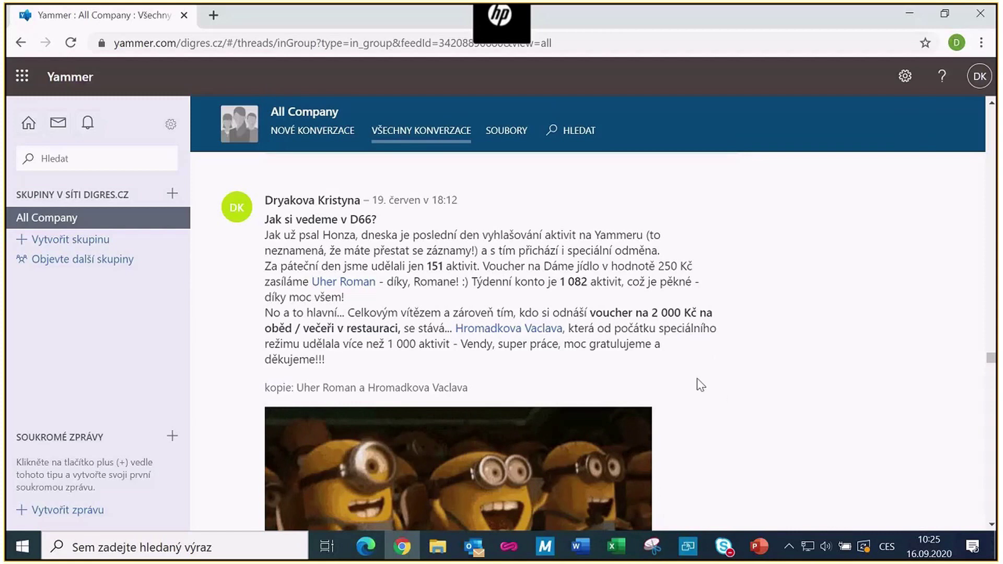
pyautogui.scroll(-7, 697, 381)
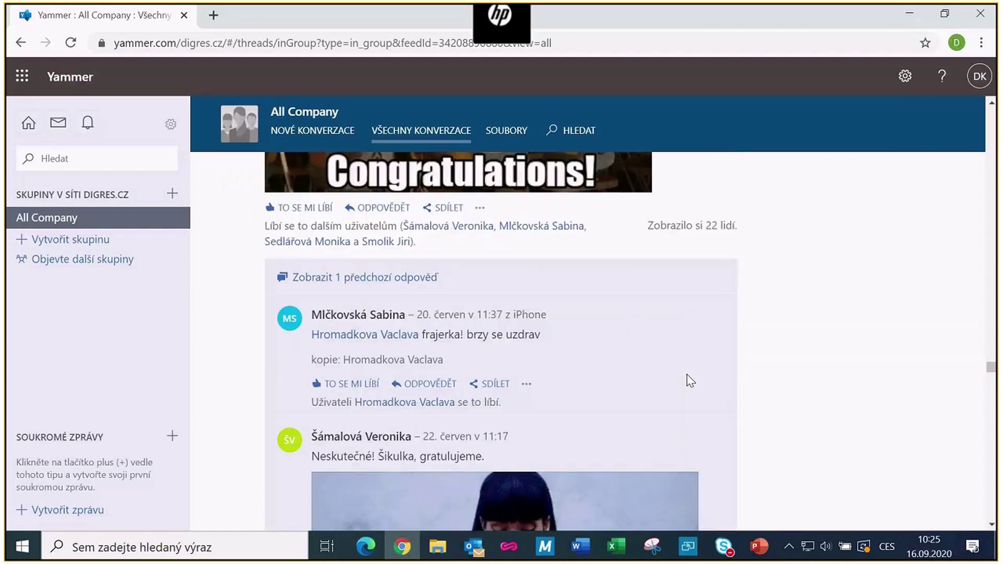
pyautogui.scroll(-15, 691, 382)
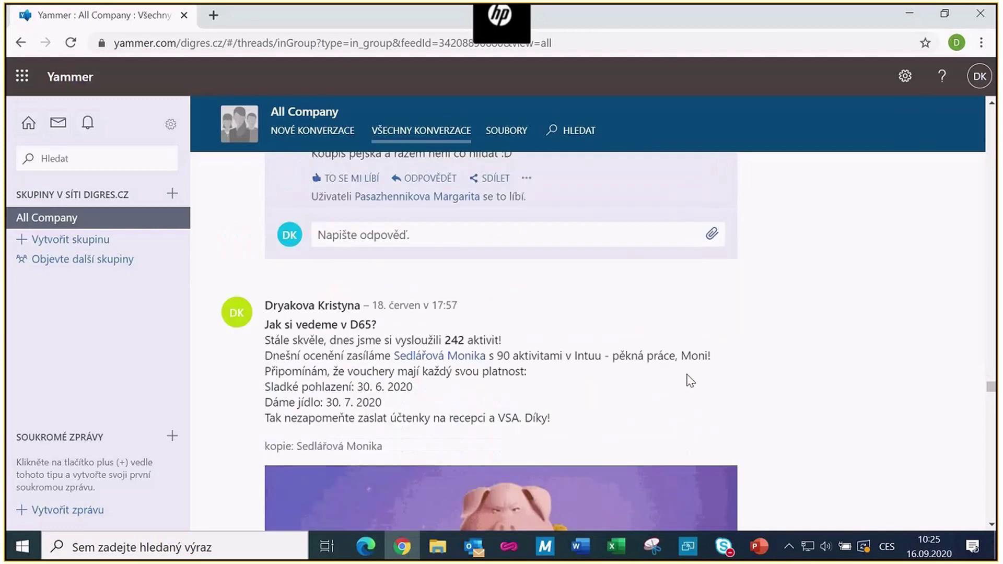
pyautogui.scroll(1, 688, 382)
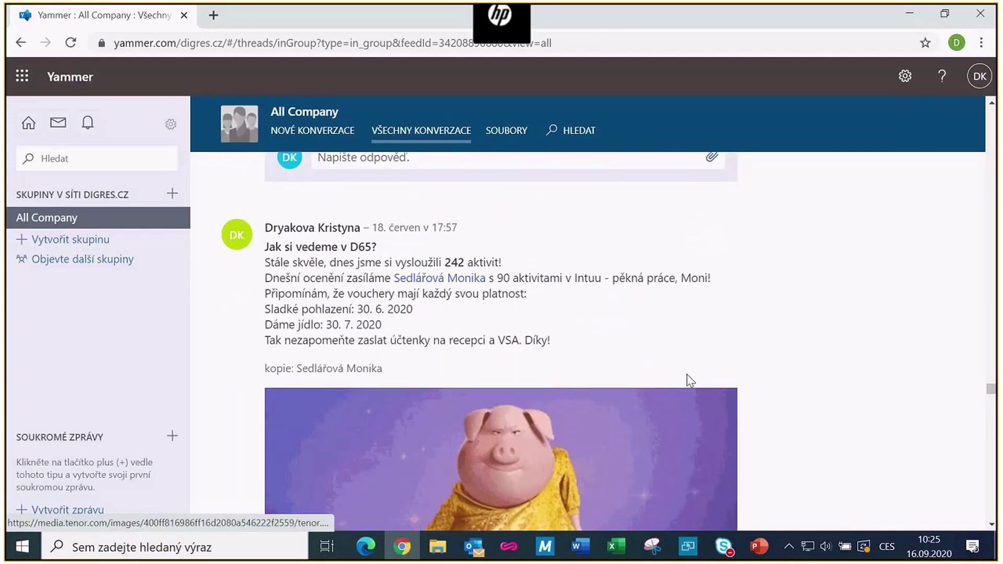
pyautogui.scroll(-1, 682, 355)
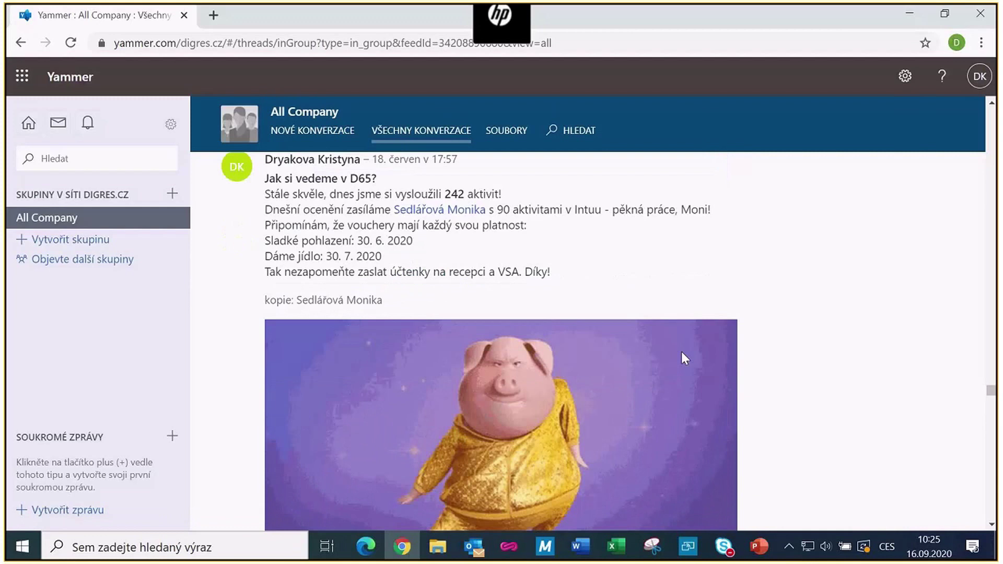
pyautogui.scroll(-10, 683, 360)
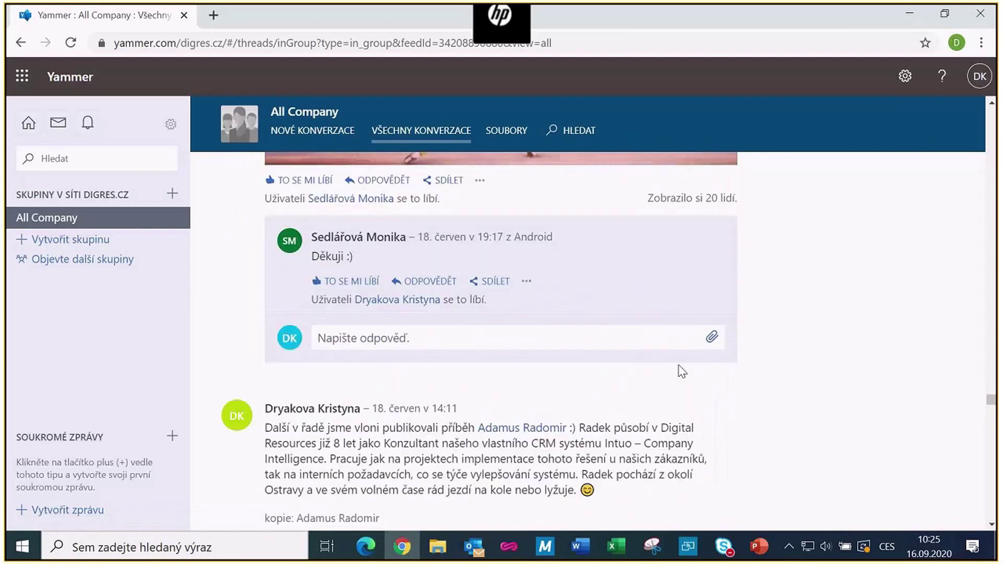
pyautogui.scroll(-9, 678, 365)
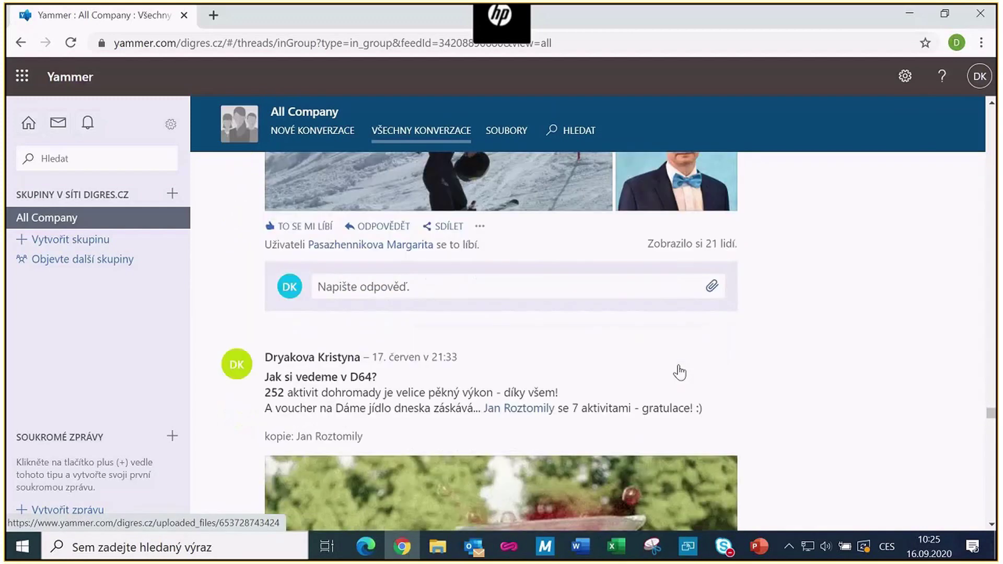
pyautogui.scroll(-6, 679, 373)
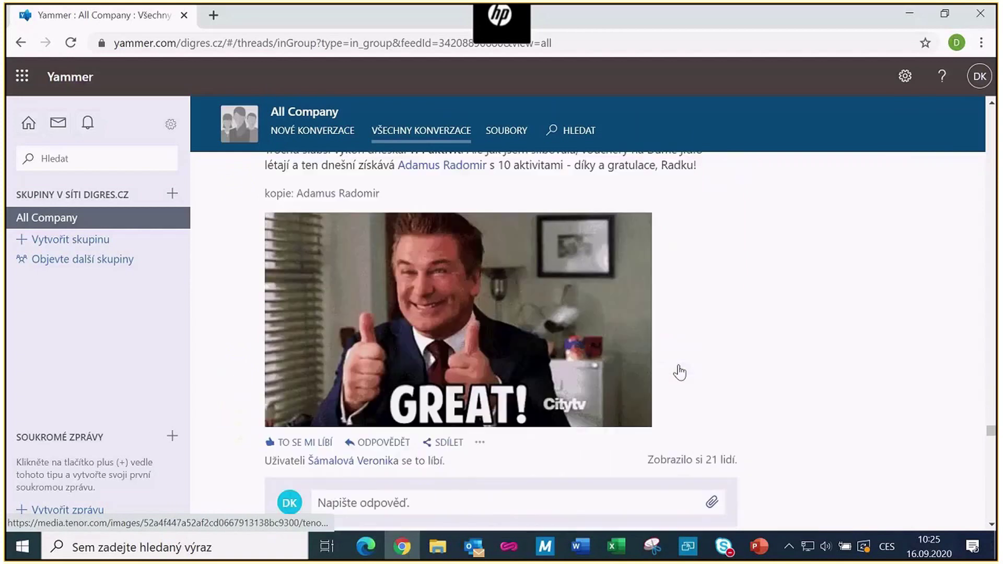
pyautogui.scroll(-5, 680, 372)
pyautogui.scroll(-8, 680, 372)
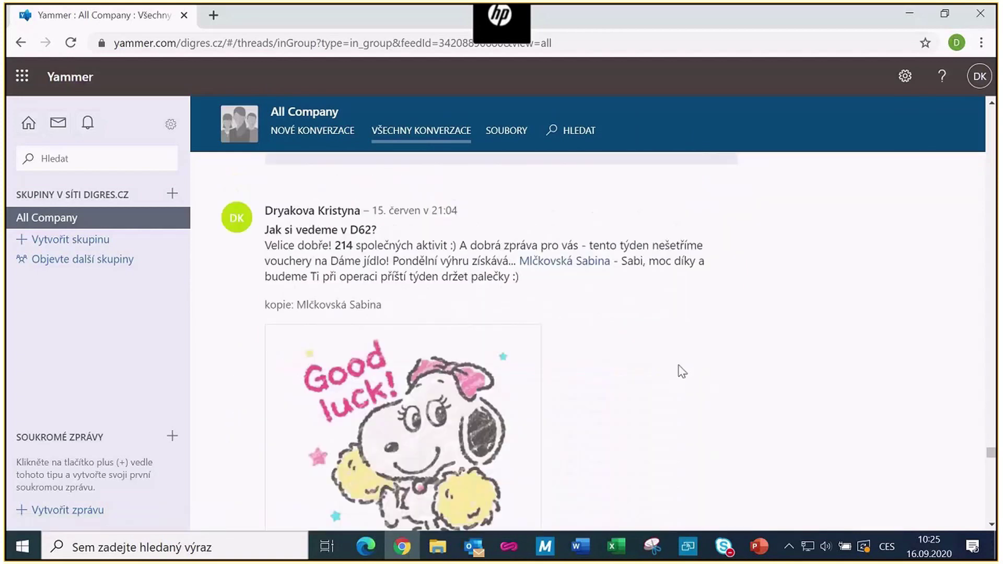
pyautogui.scroll(-4, 682, 371)
pyautogui.scroll(2, 678, 369)
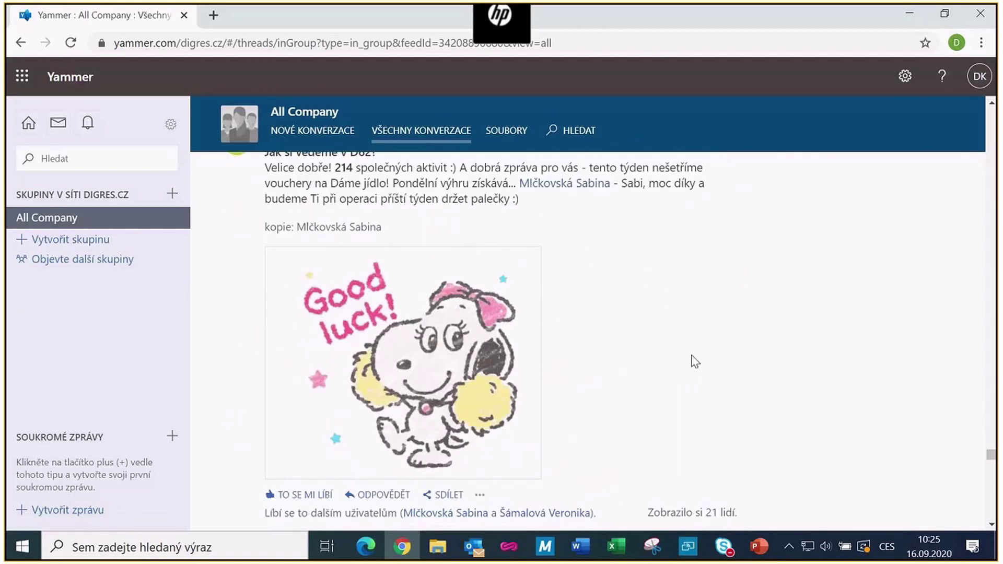
pyautogui.scroll(2, 692, 361)
pyautogui.scroll(-10, 695, 388)
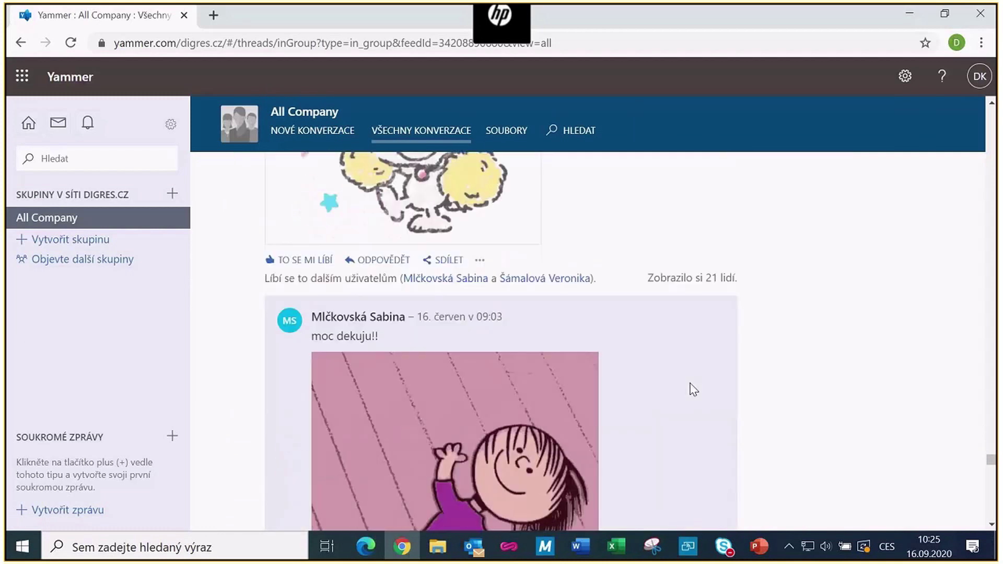
pyautogui.scroll(-7, 693, 389)
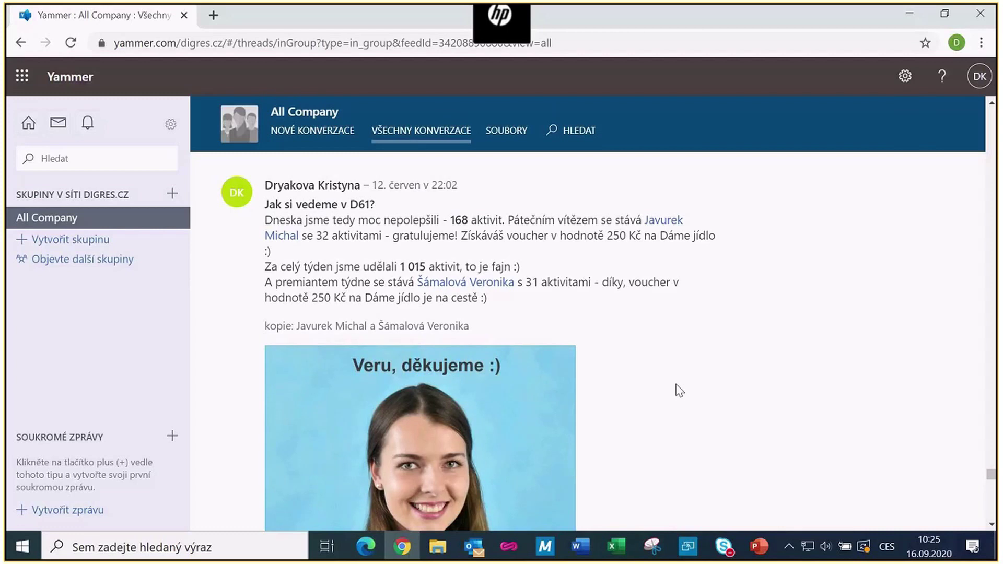
pyautogui.scroll(-15, 628, 358)
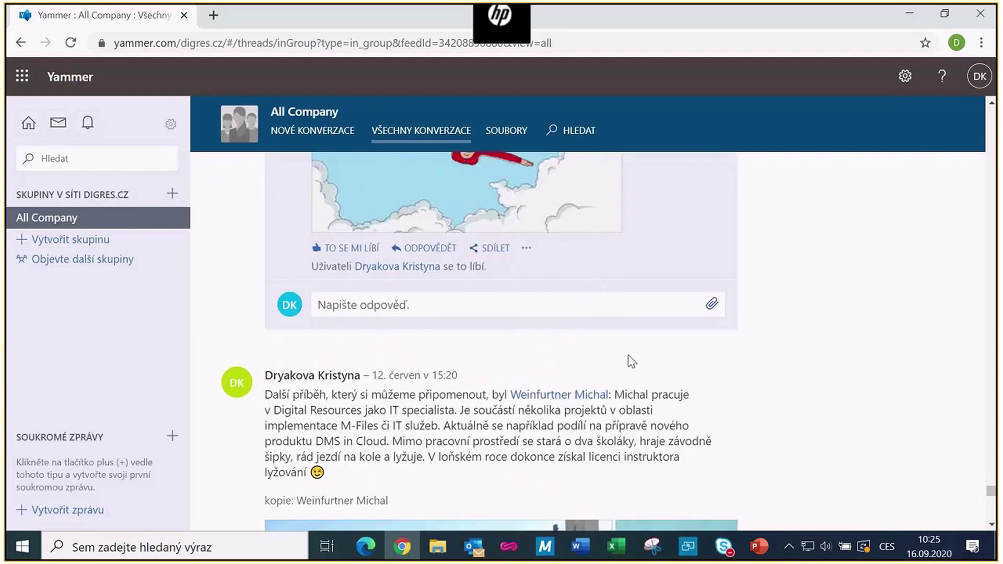
pyautogui.scroll(-8, 628, 355)
pyautogui.scroll(-15, 629, 361)
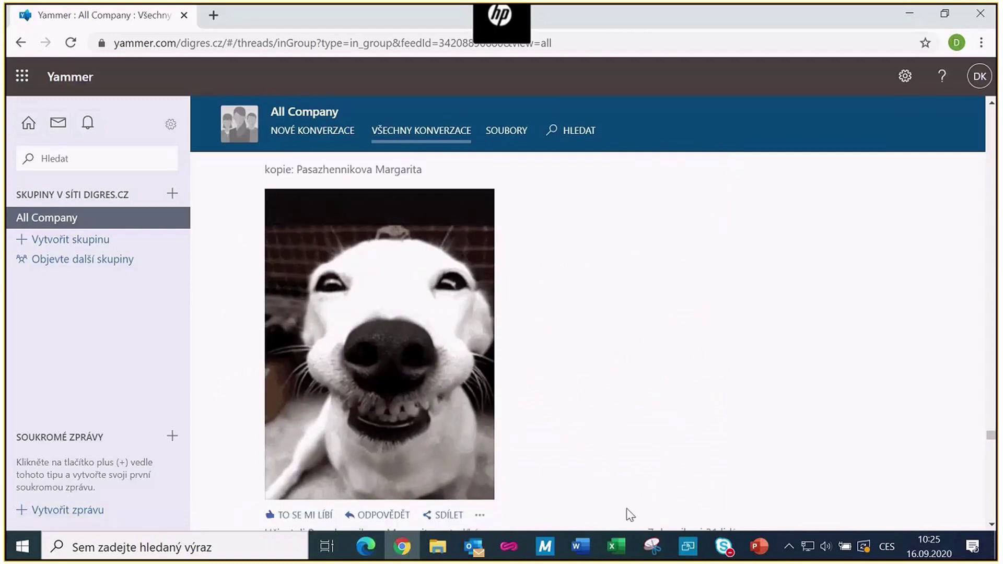
pyautogui.click(723, 546)
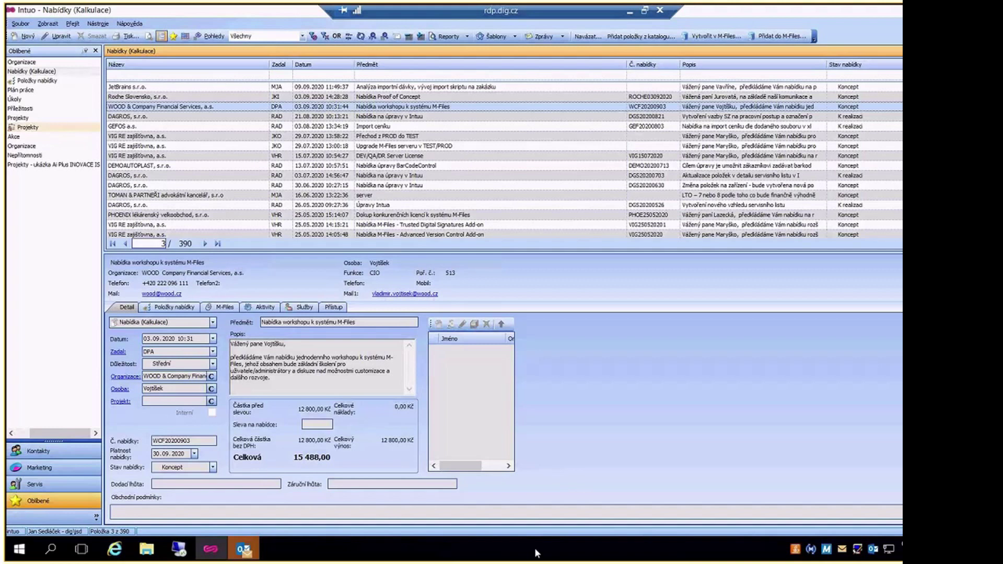
# Filter offers by name 'digital' to the four Digital Resources offers, then show Kontakty's Aktivity list
pyautogui.click(163, 77)
pyautogui.write('digital')
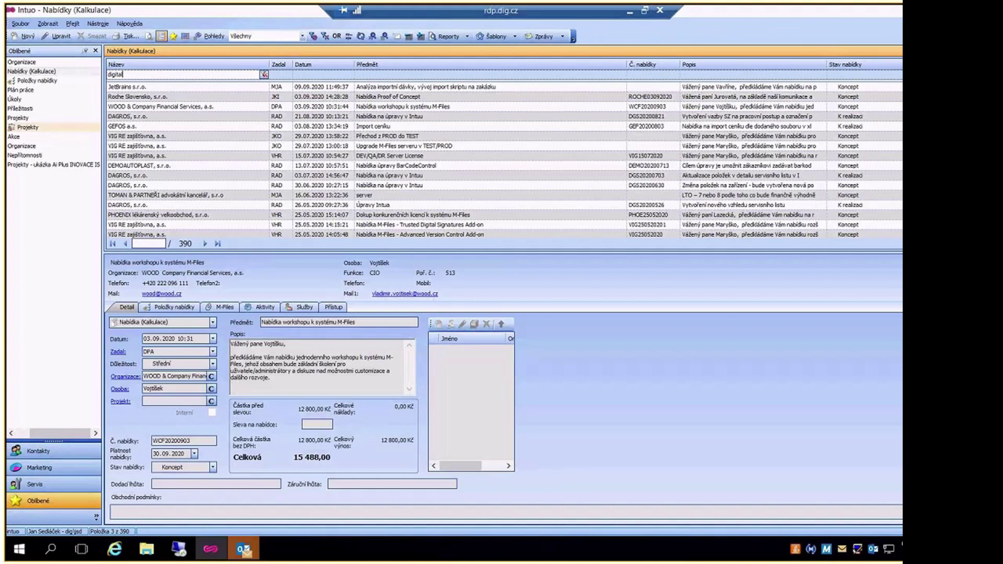
pyautogui.press('Return')
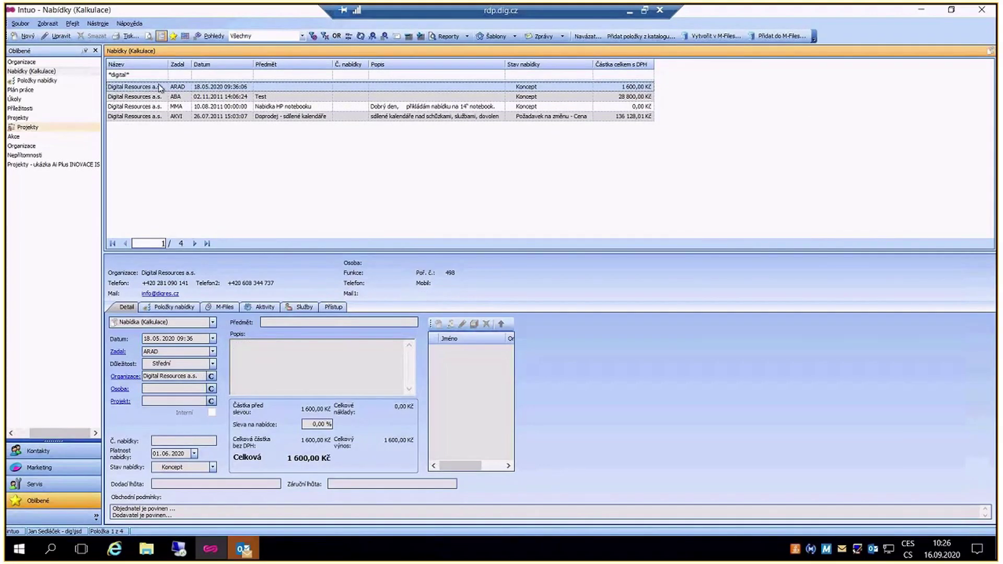
pyautogui.click(58, 452)
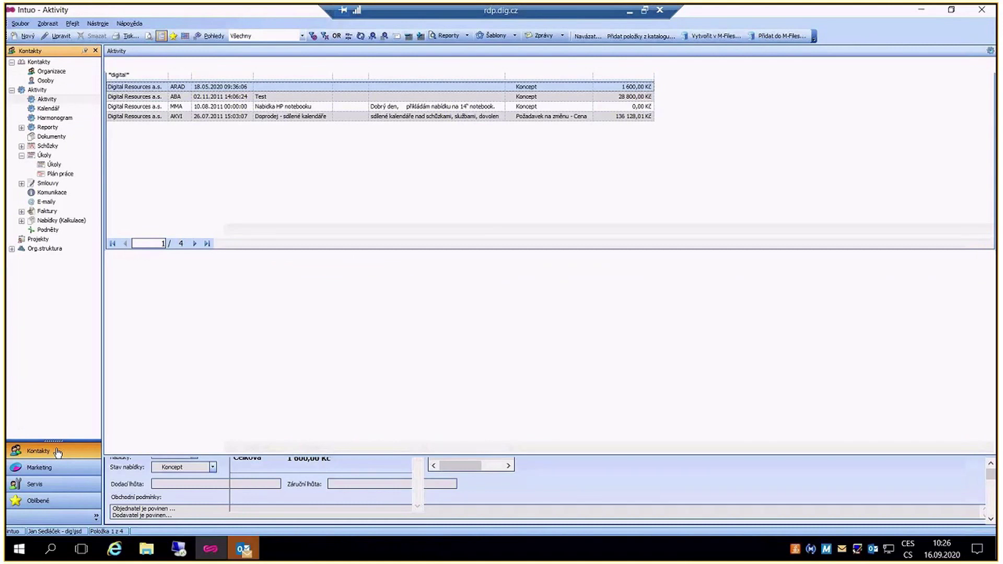
pyautogui.click(58, 452)
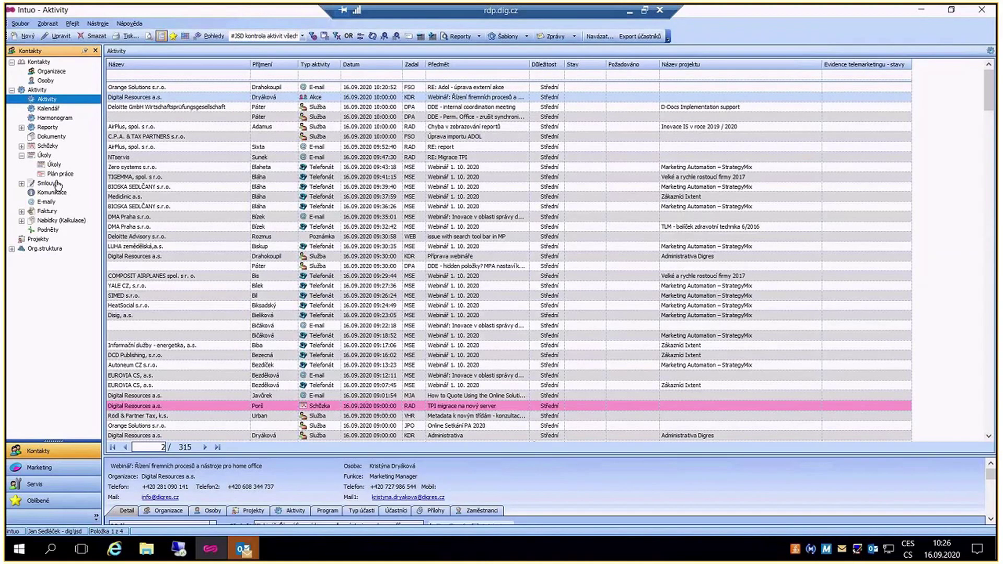